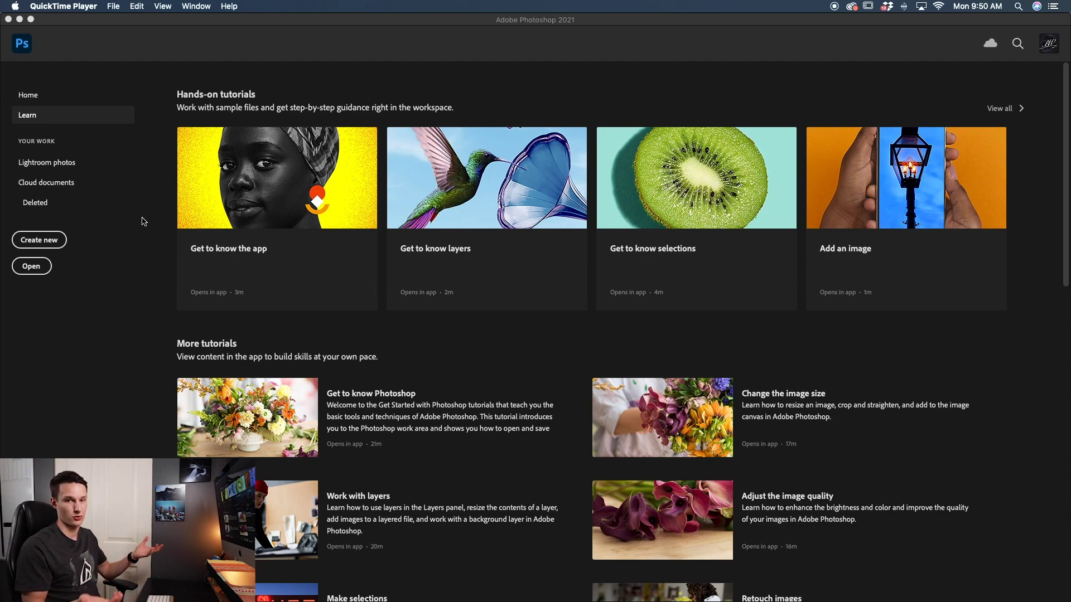
Create a new 2000 x 2000 pixel RGB document at 250 pixels/centimeter with a white background
left_click(45, 244)
left_click(45, 244)
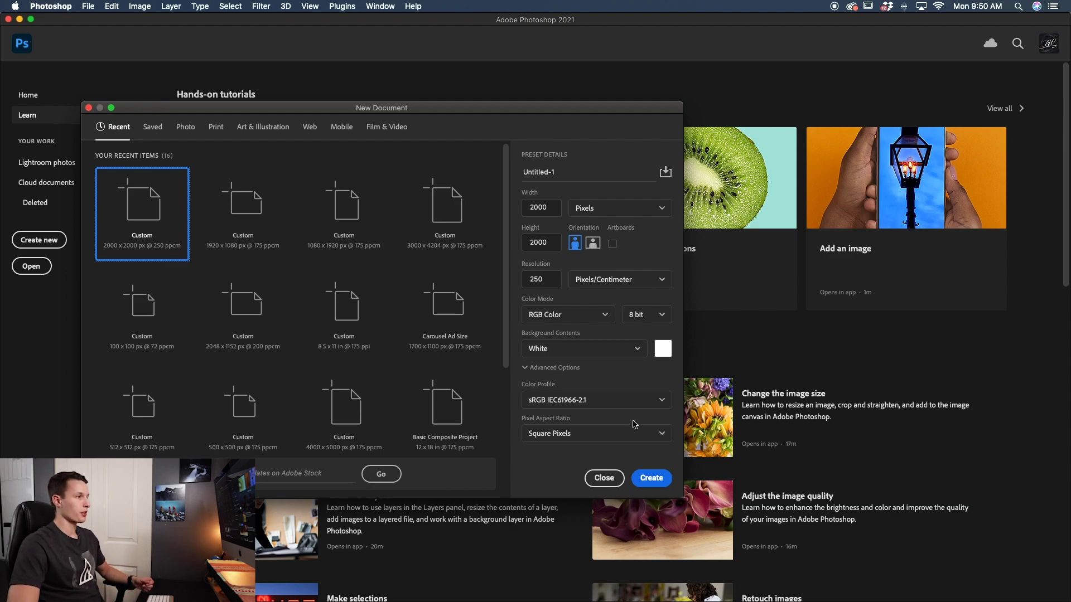
left_click(652, 479)
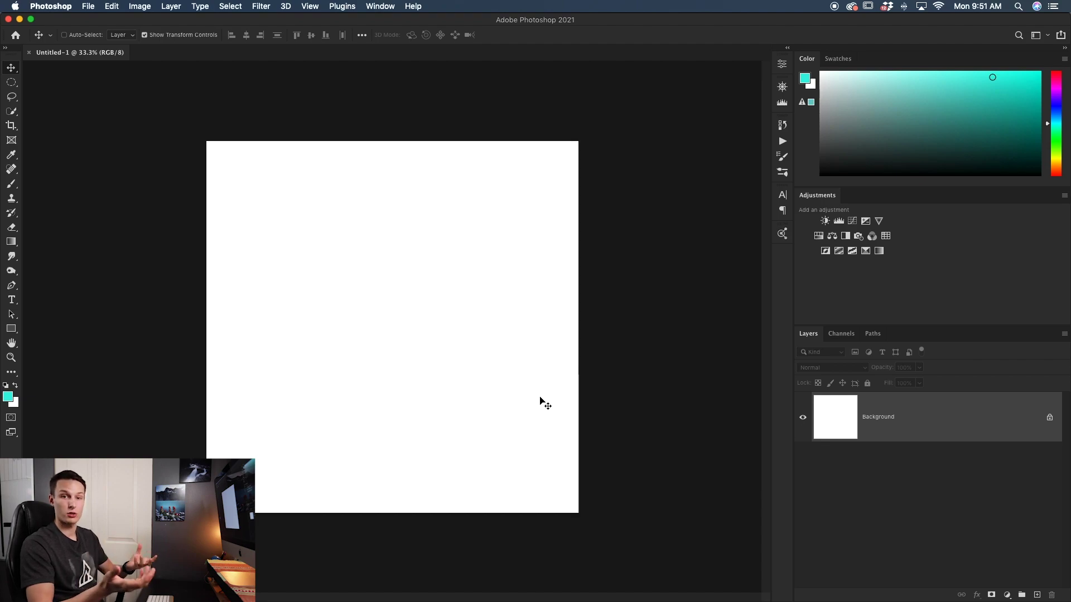
Add a new layer above the background and fill it with dark gray
left_click(1037, 594)
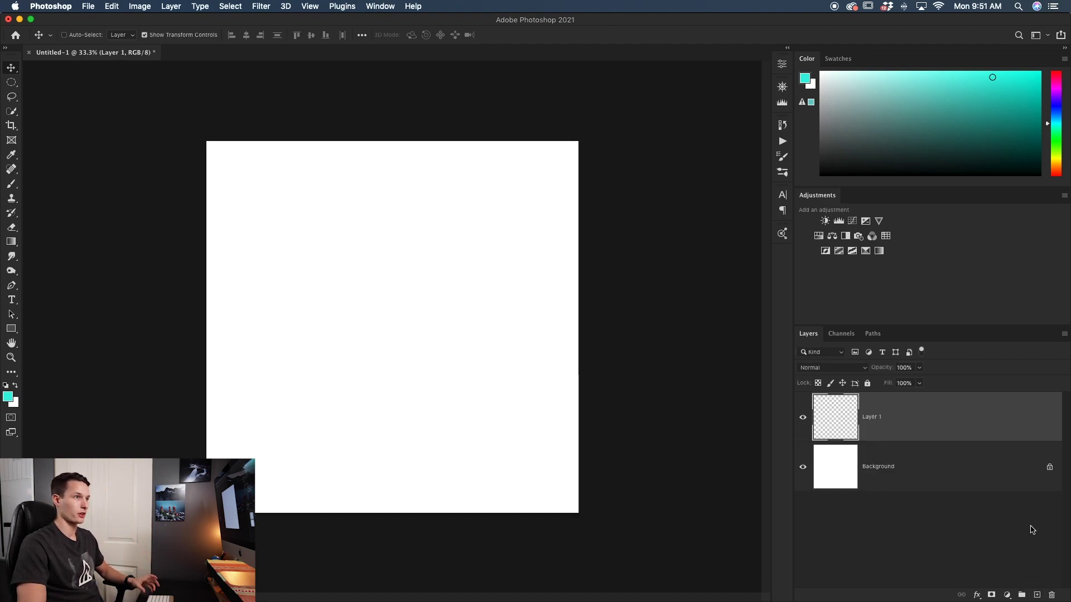
mouse_move(866, 105)
left_mouse_down()
mouse_move(820, 150)
mouse_move(832, 161)
left_mouse_up()
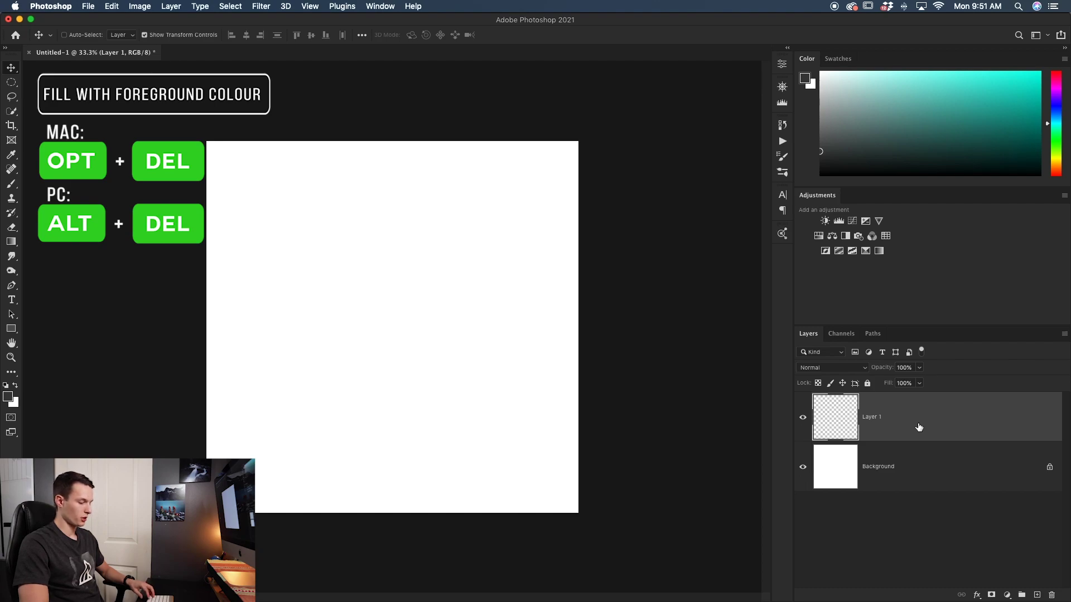
key("alt+Delete")
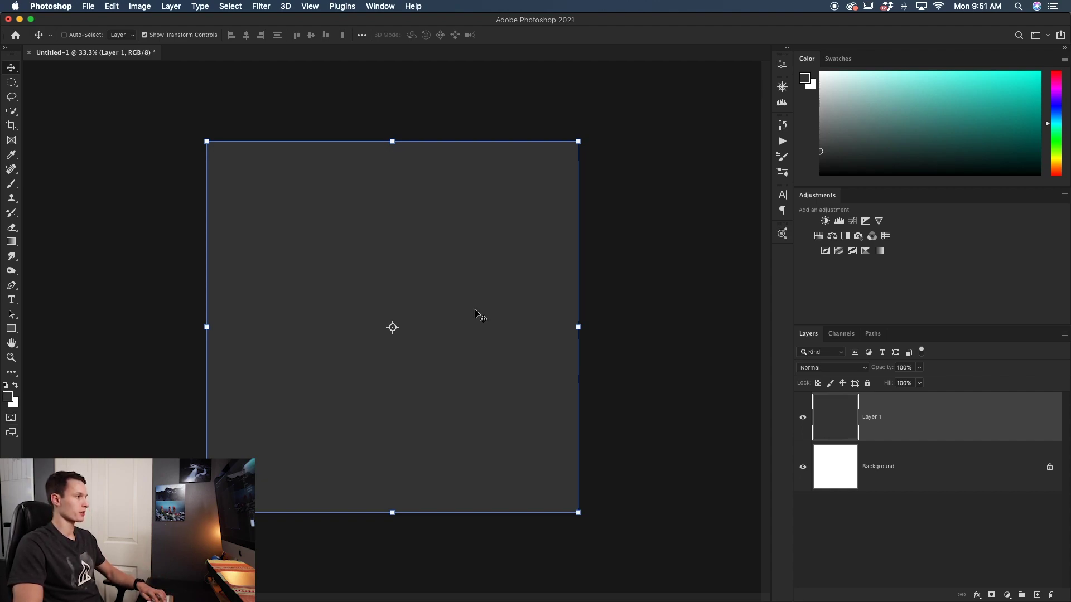
Free Transform the gray layer with its reference point at the upper-left corner, scaling width and height proportionally to 33.33%
key("super+t")
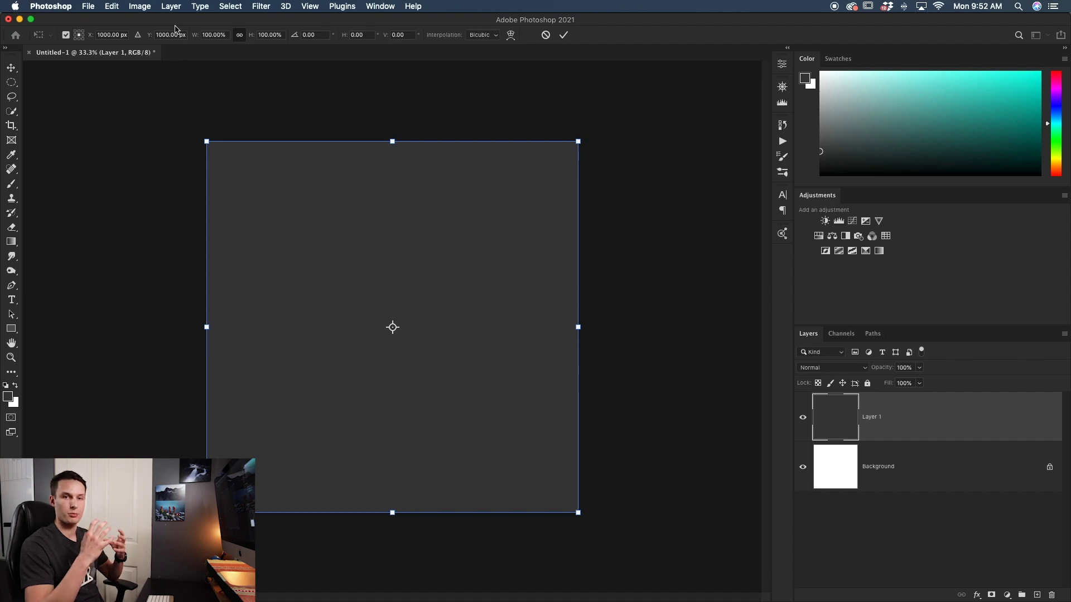
left_click(77, 31)
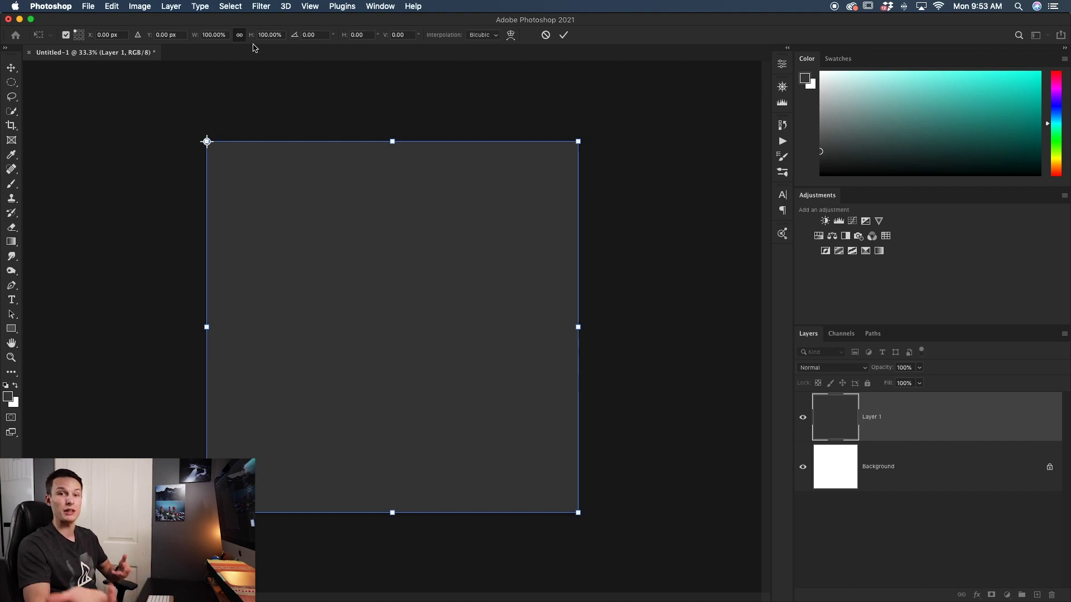
left_click(277, 35)
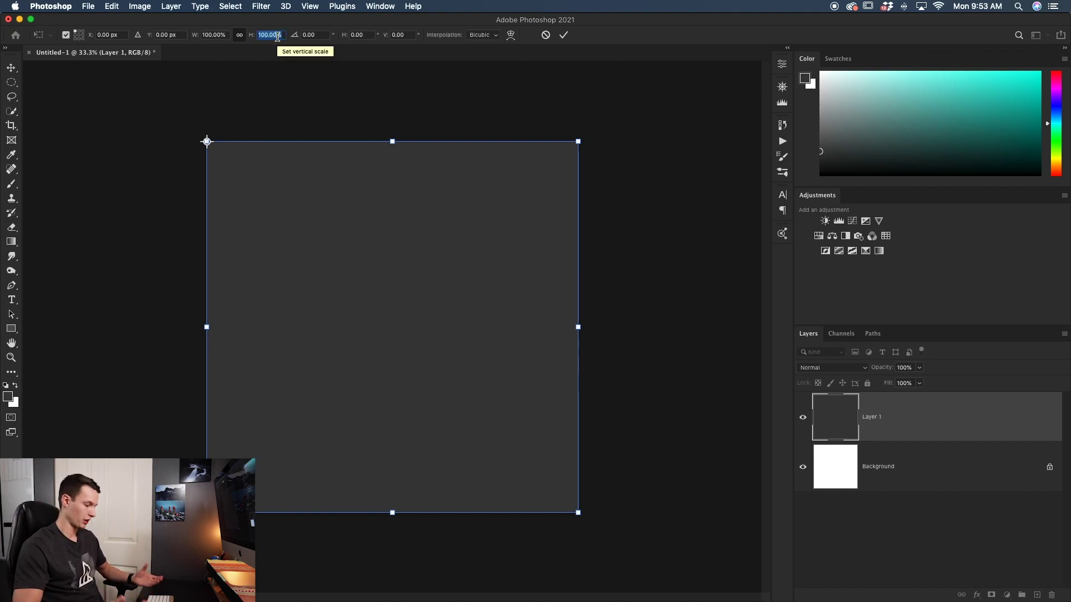
type("33.33")
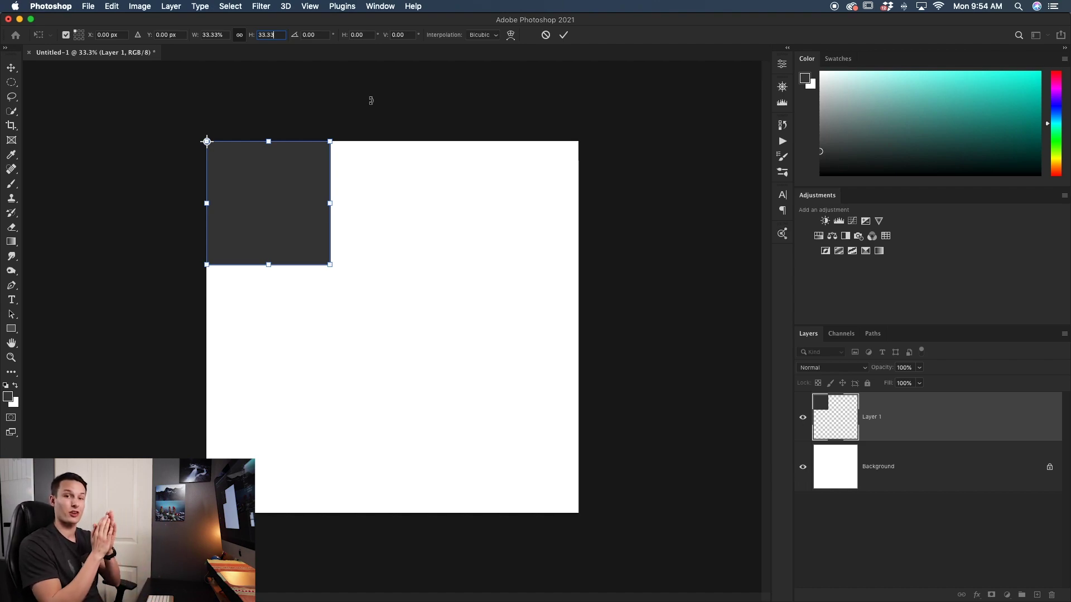
Try a proportional scale of 50% for the gray square
key("BackSpace")
key("BackSpace")
key("BackSpace")
key("BackSpace")
key("BackSpace")
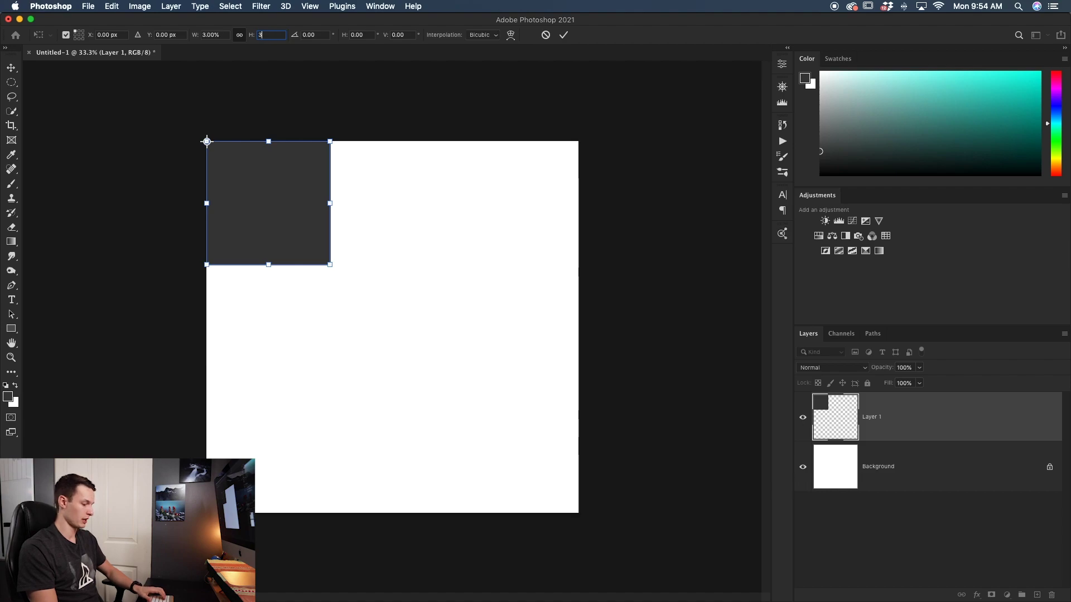
type("50")
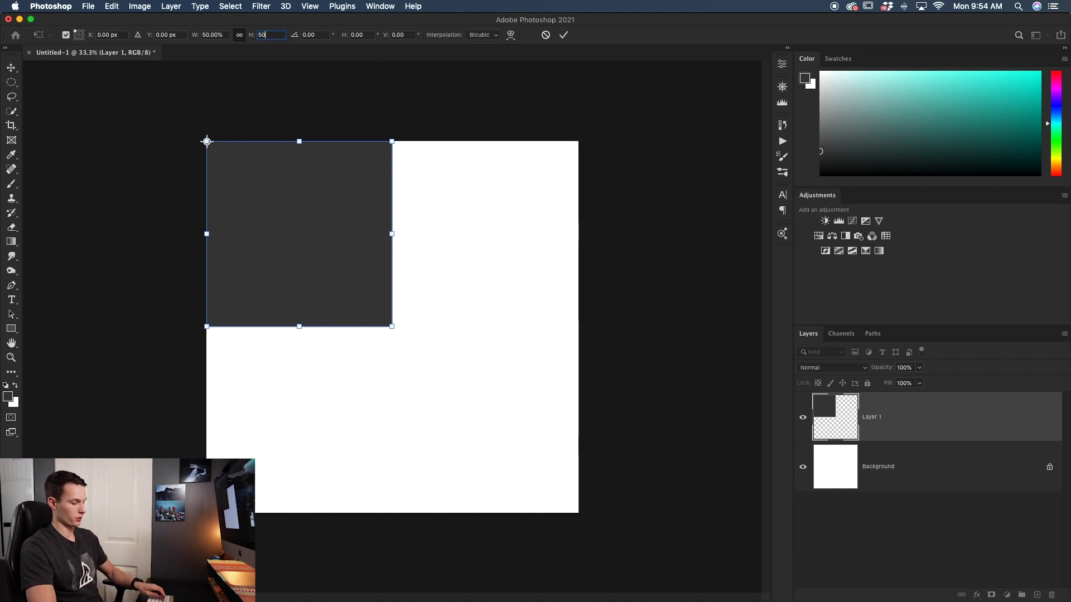
Set the gray square's proportional scale to 33.33% again and apply the transform
key("BackSpace")
key("BackSpace")
type("33")
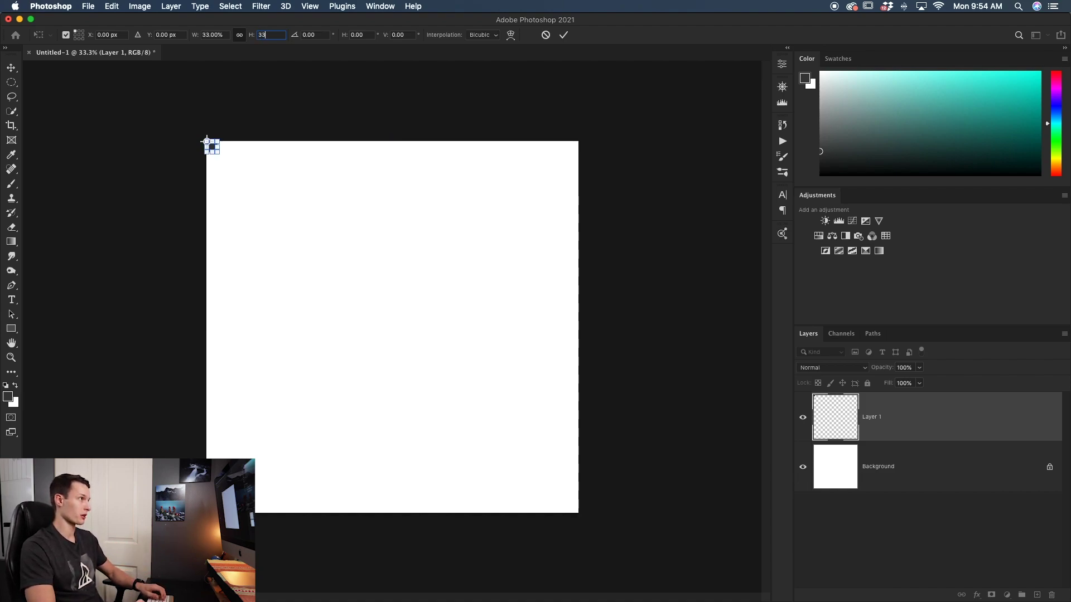
type(".33")
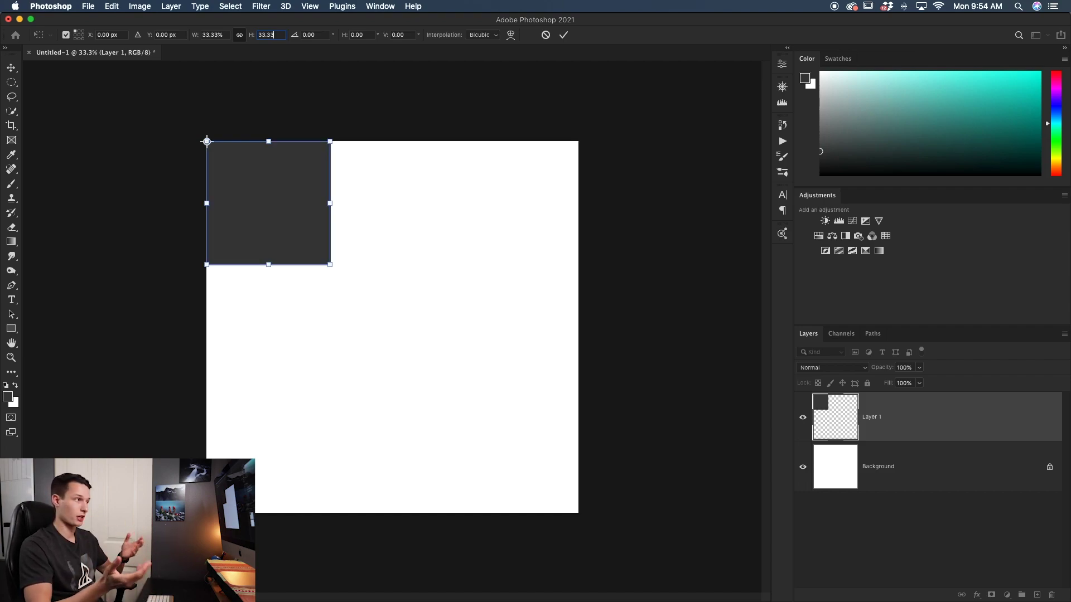
left_click(563, 35)
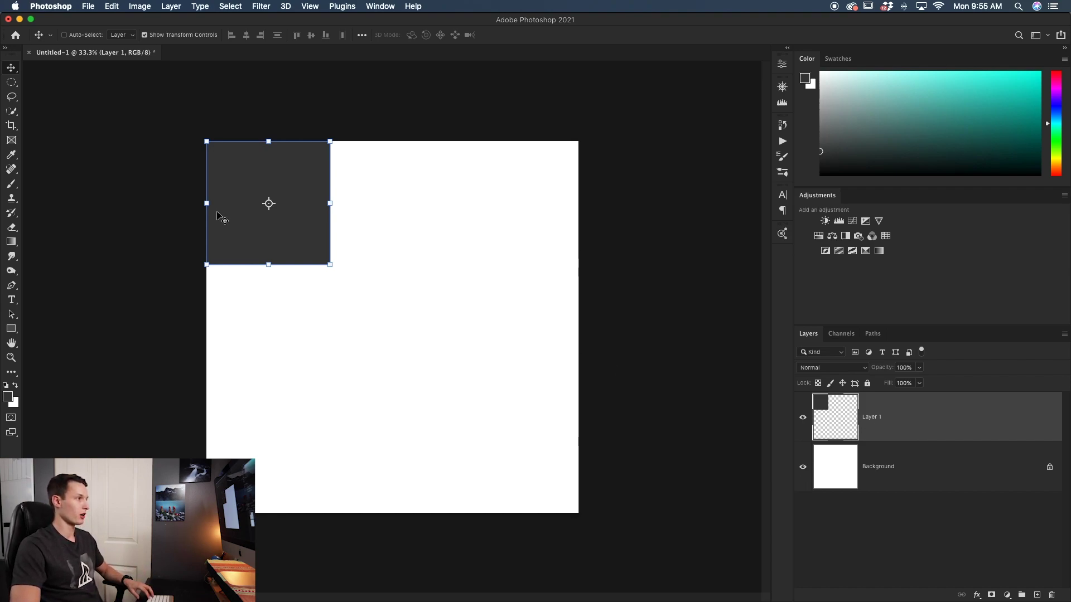
Duplicate the gray square twice, snapping the copies side by side to form a row of three across the canvas top
left_click_drag(270, 232, 391, 233)
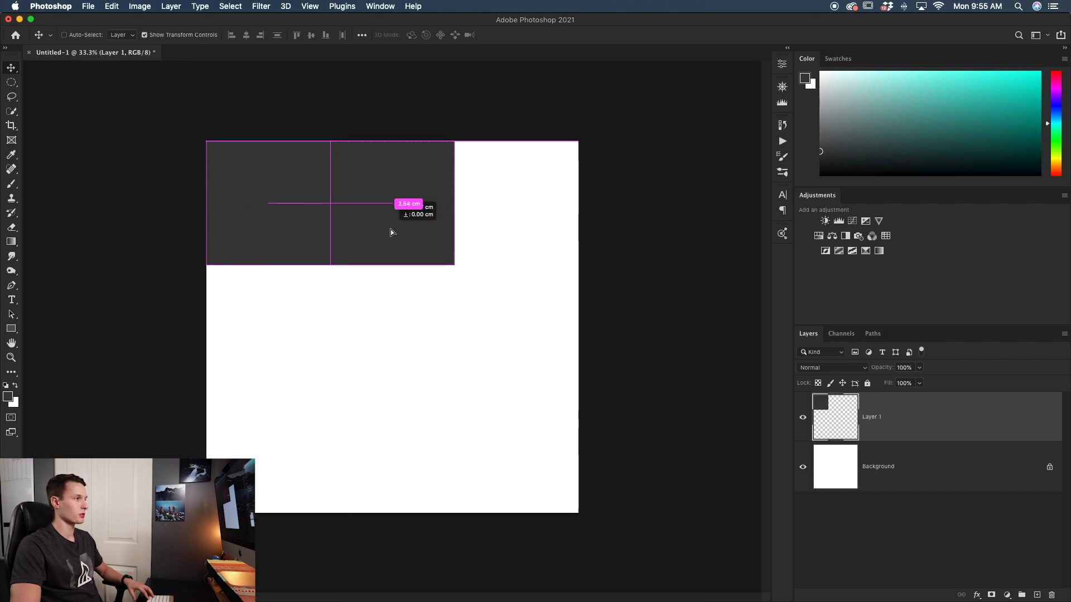
left_click_drag(391, 232, 391, 232)
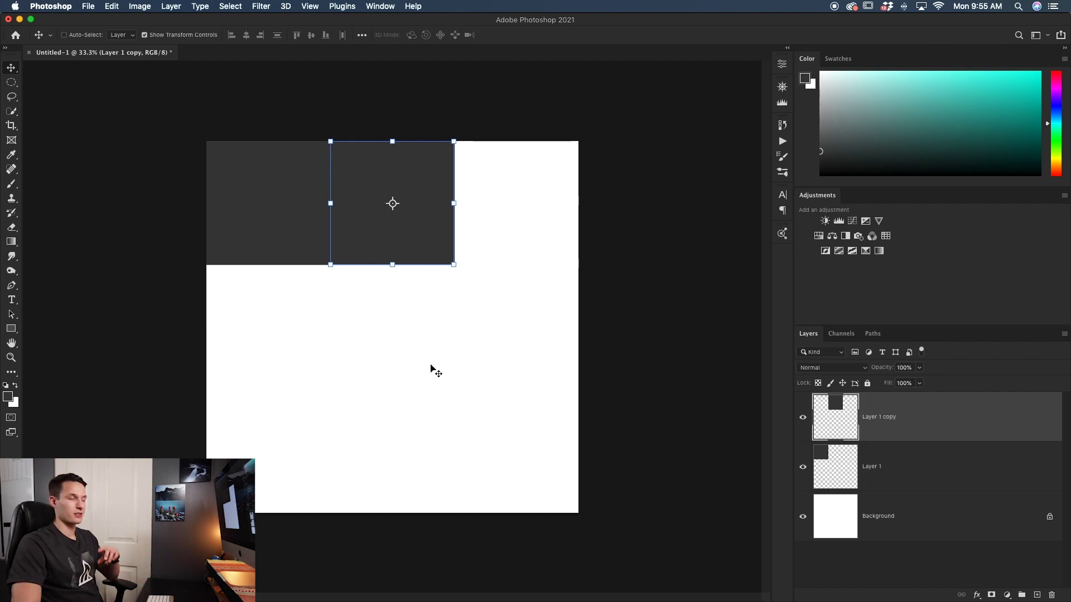
left_click(316, 8)
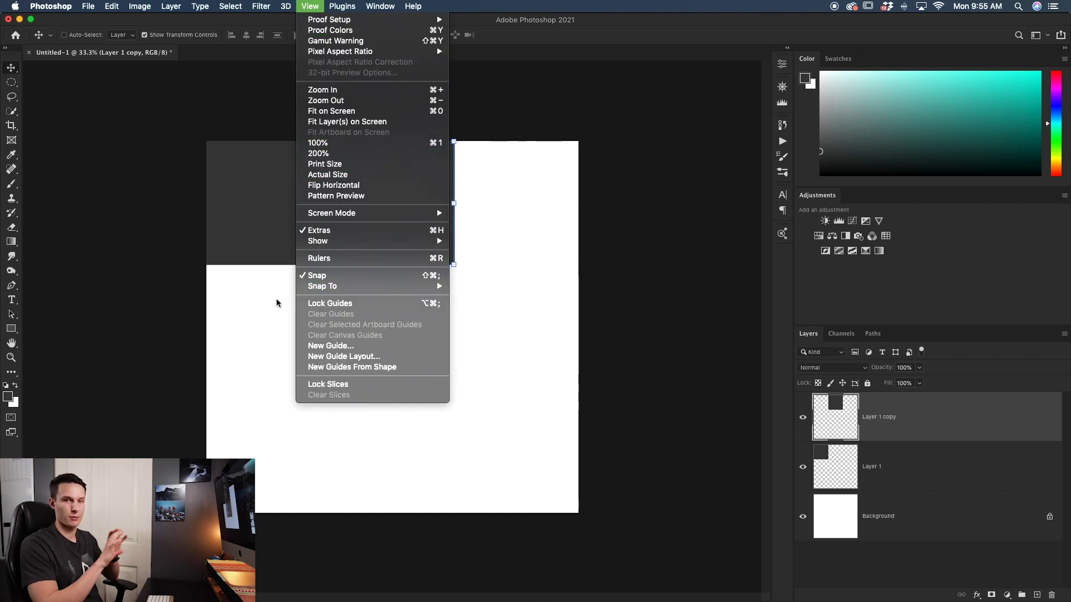
key("Escape")
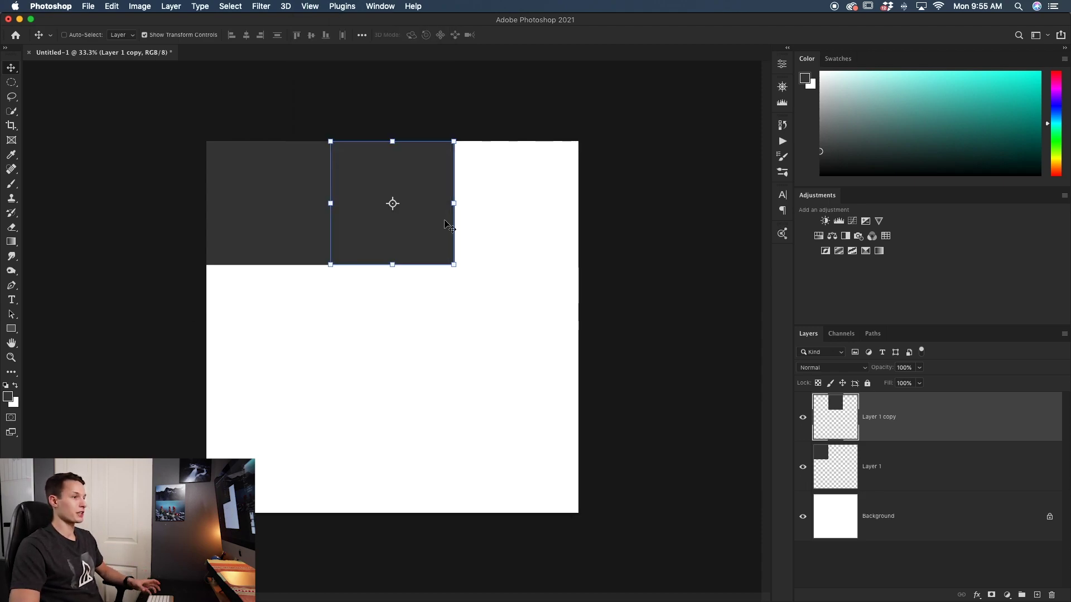
left_click_drag(375, 240, 496, 234)
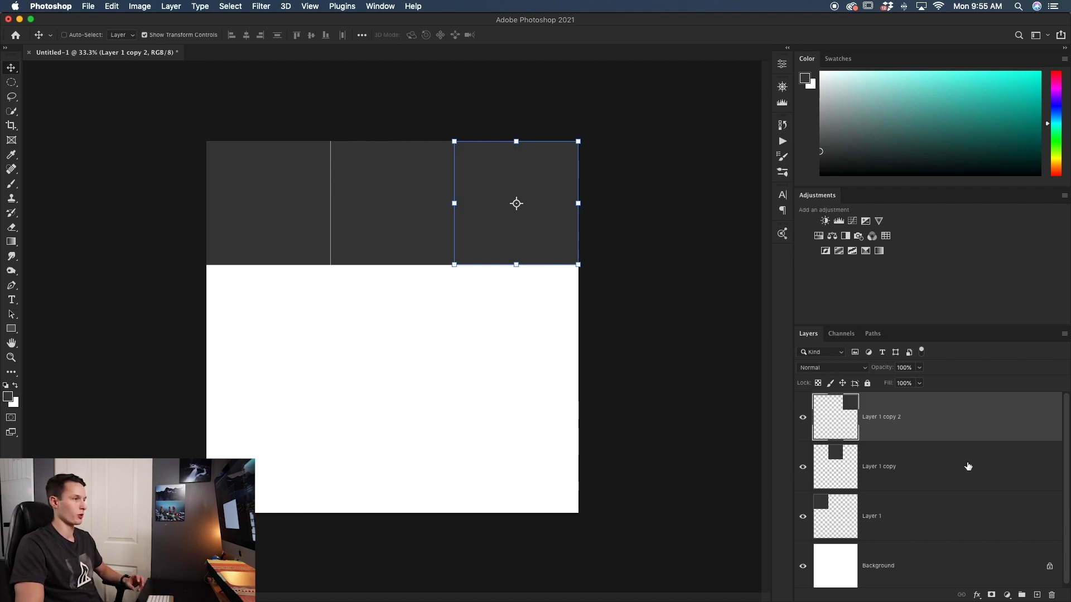
Nudge the first square slightly right to close the gap, stretch its left edge to the canvas edge, and apply the transform
left_click(958, 516)
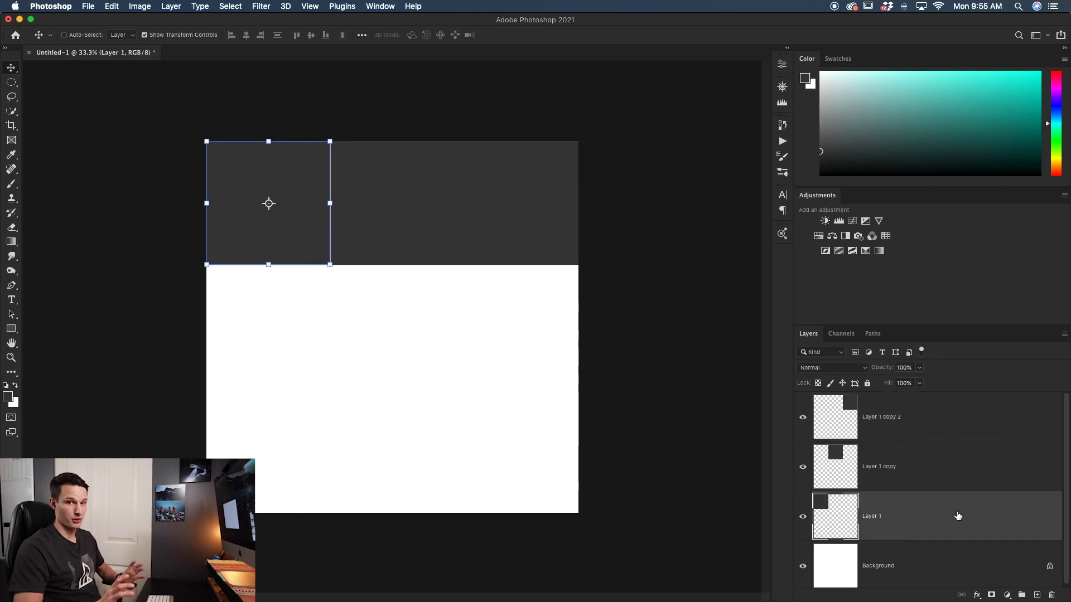
key("Right")
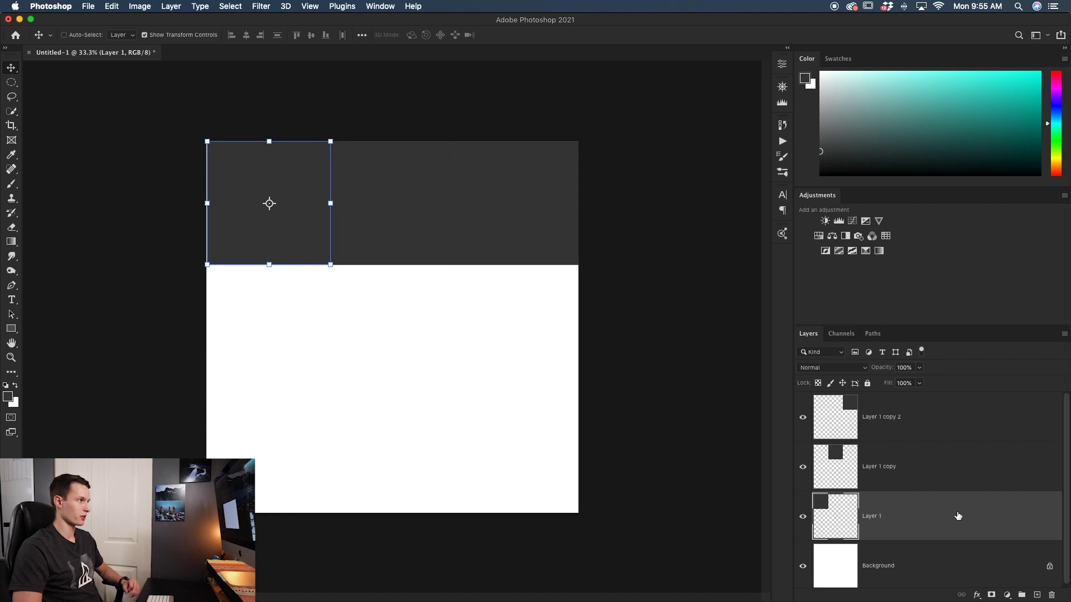
left_click(208, 203)
left_click_drag(207, 203, 206, 204)
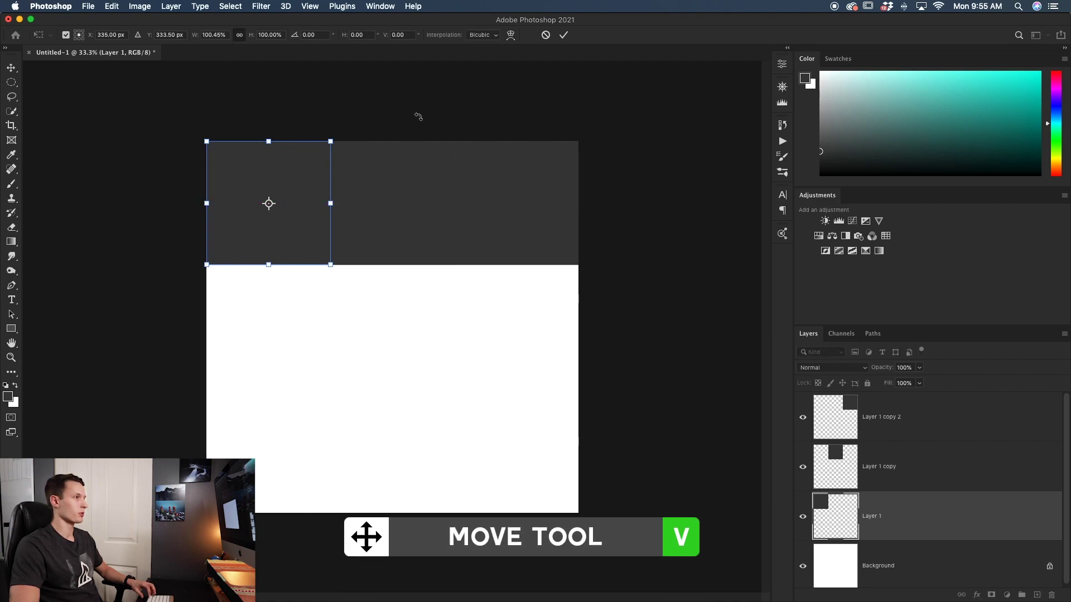
left_click(563, 35)
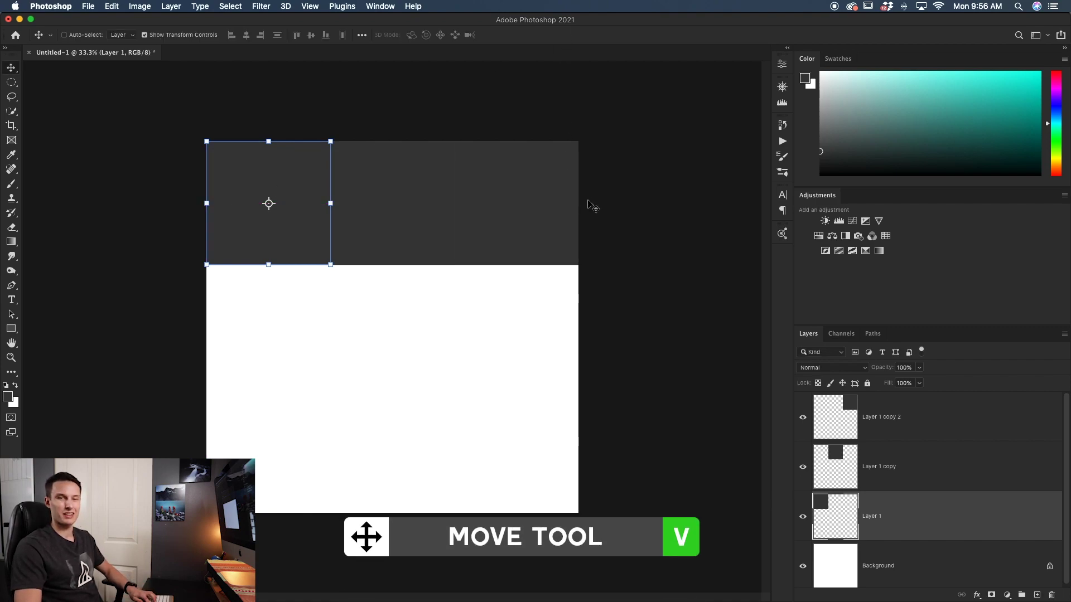
Switch to the Brush tool and check the middle square by hiding its layer and showing it again
key("b")
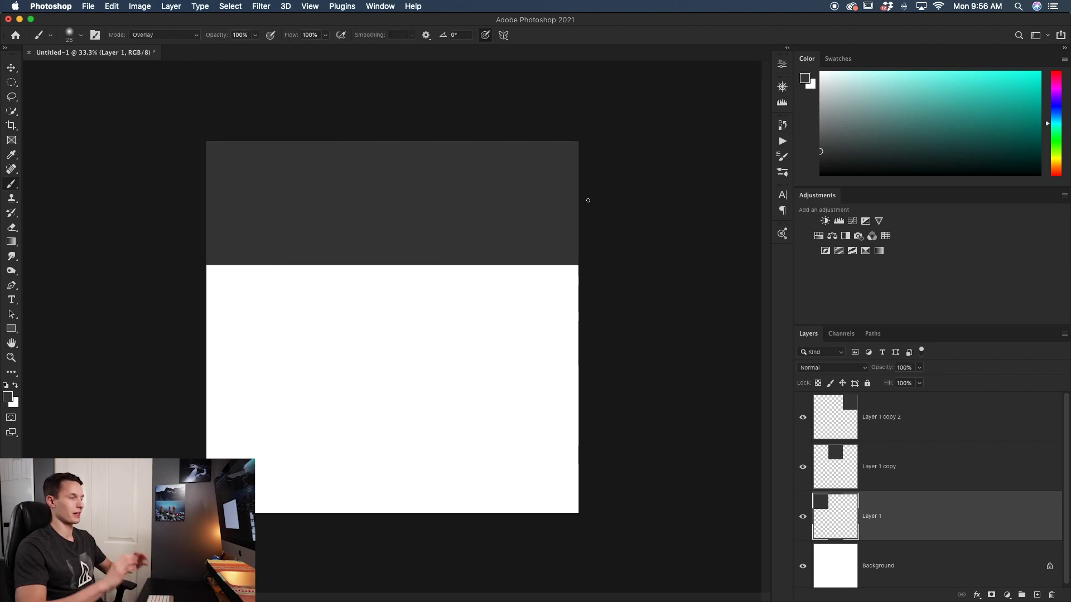
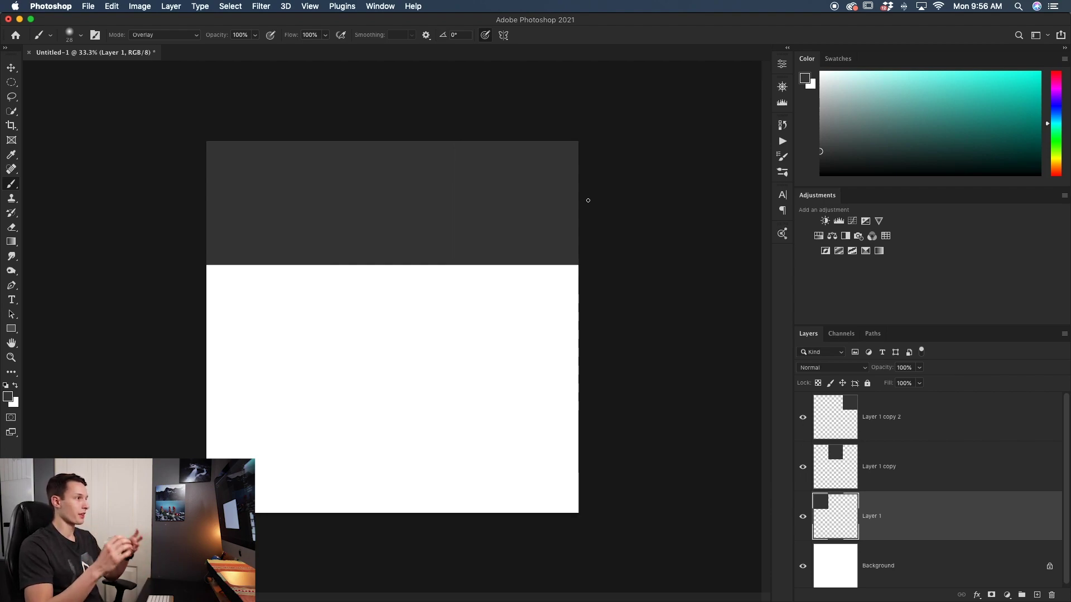
left_click(802, 468)
left_click(804, 432)
left_click(805, 438)
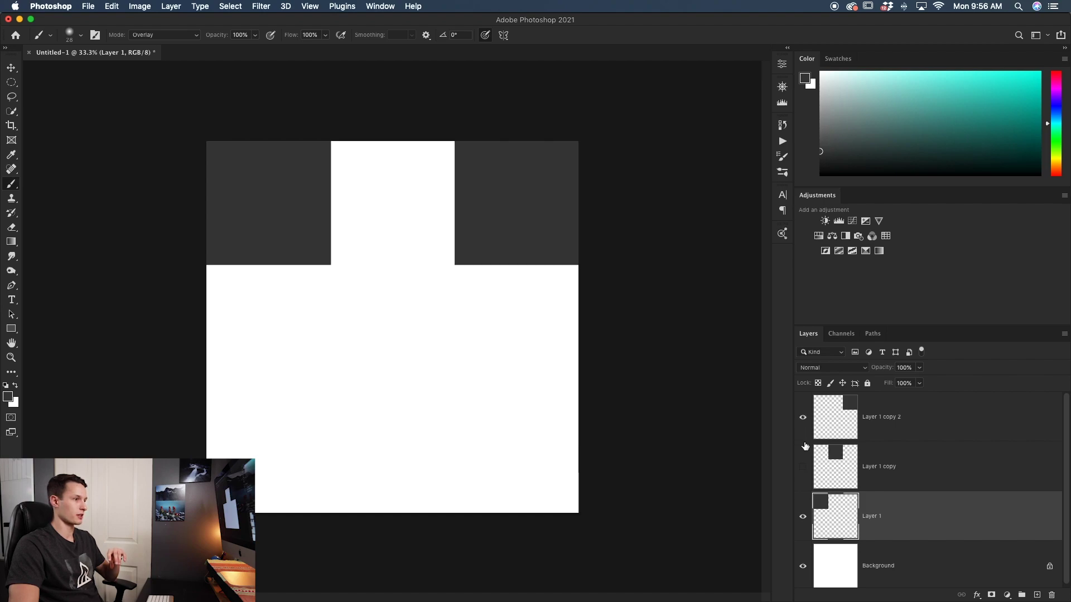
left_click(802, 467)
Rename the three square layers, from the left square to the right one, as Shape 1, shape 2 and Shape 3
double_click(872, 517)
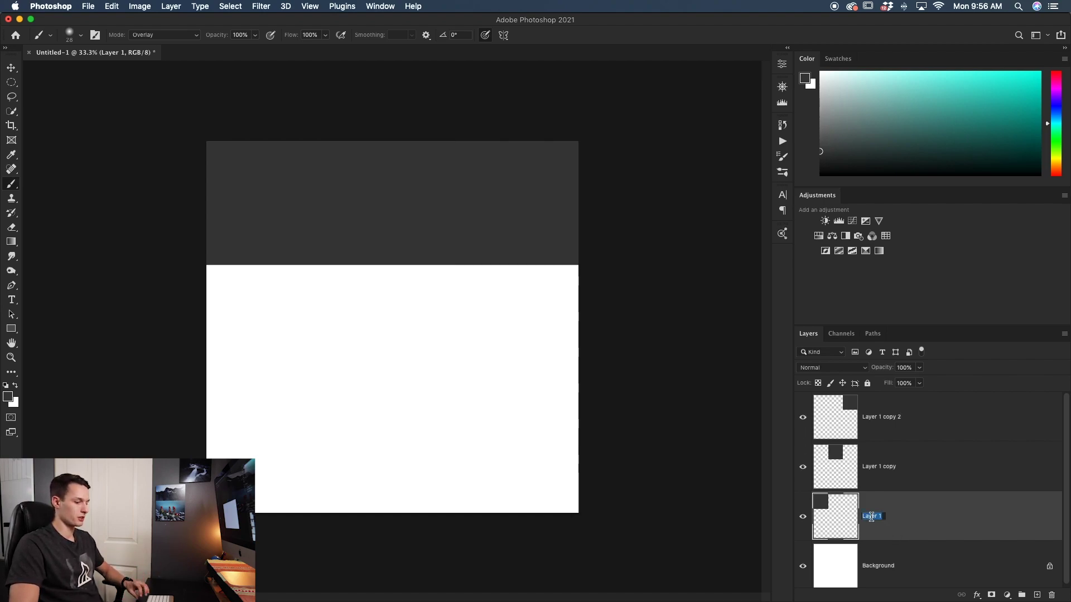
type("Shape 1")
key("Return")
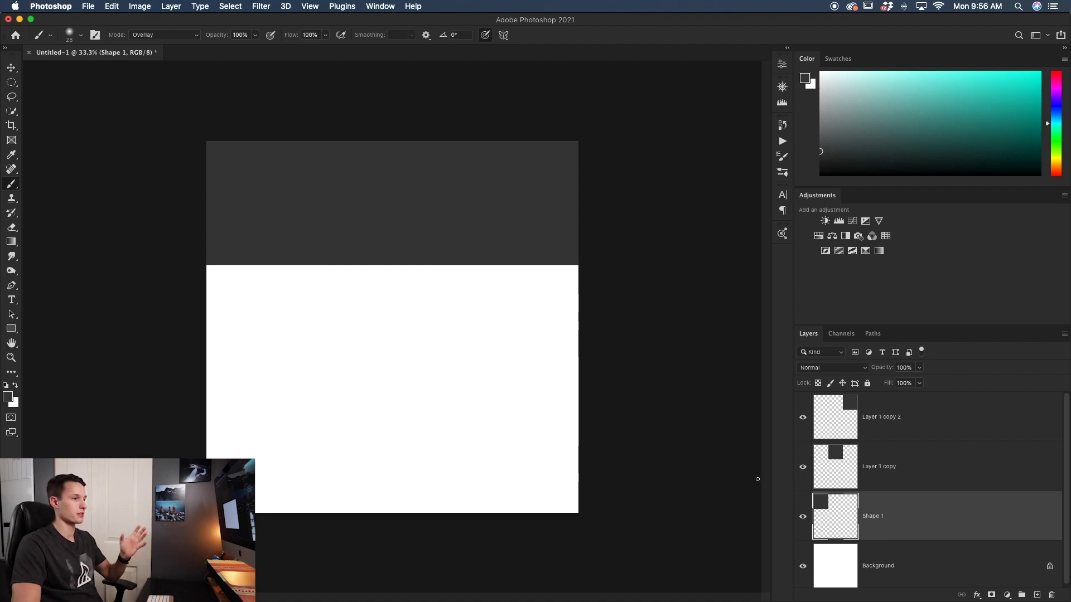
left_click(803, 517)
left_click(804, 518)
double_click(885, 465)
type("shape 2")
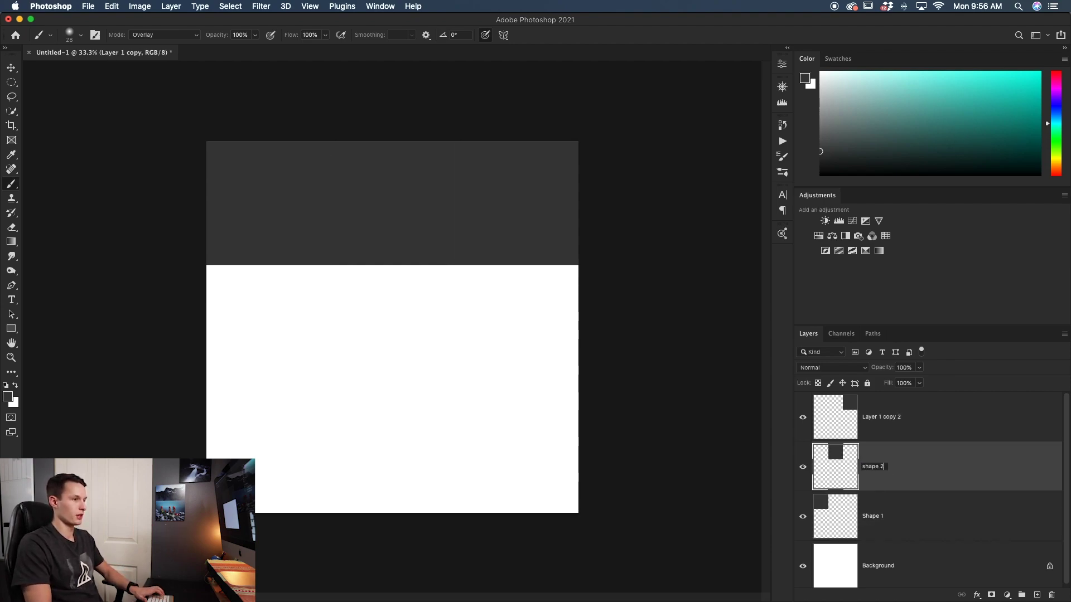
double_click(887, 418)
type("Shape 3")
key("Return")
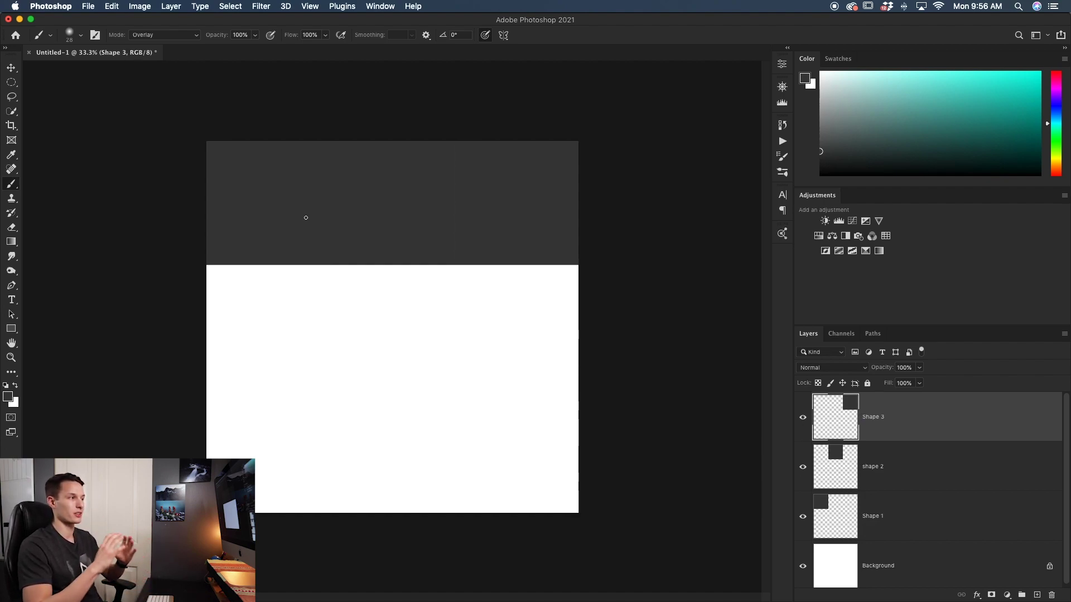
Load the middle square's layer as a selection, fill it with a medium gray, and deselect
left_click(939, 487)
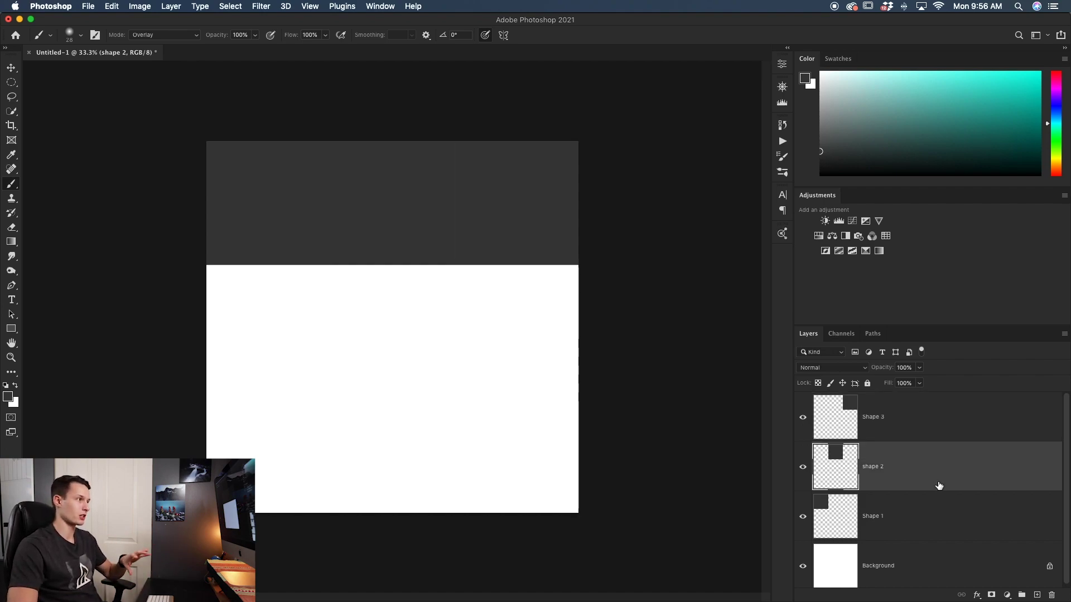
left_click(836, 467, "super")
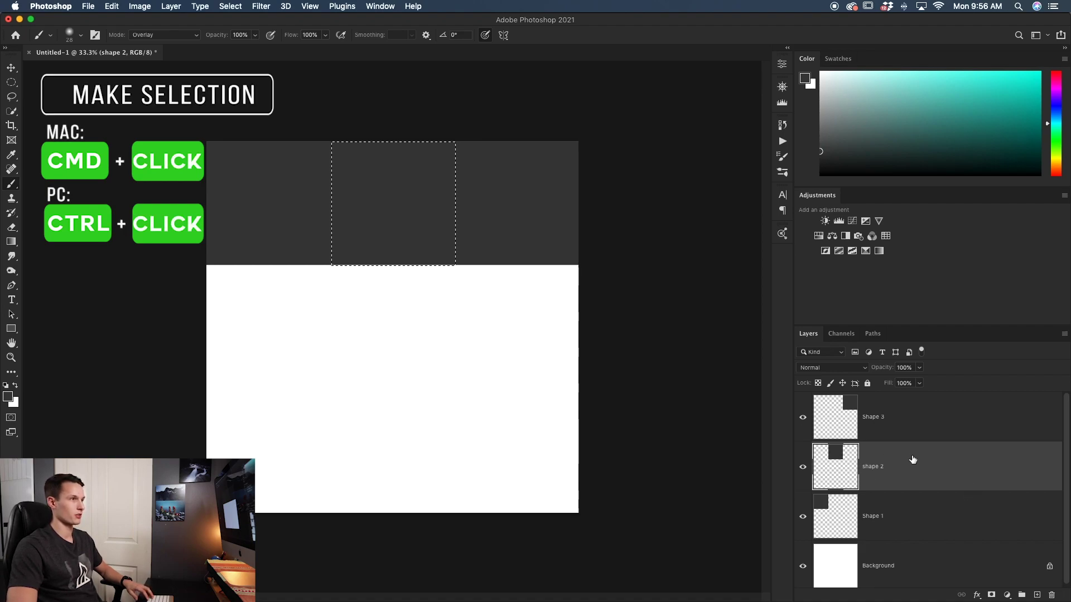
left_click(819, 117)
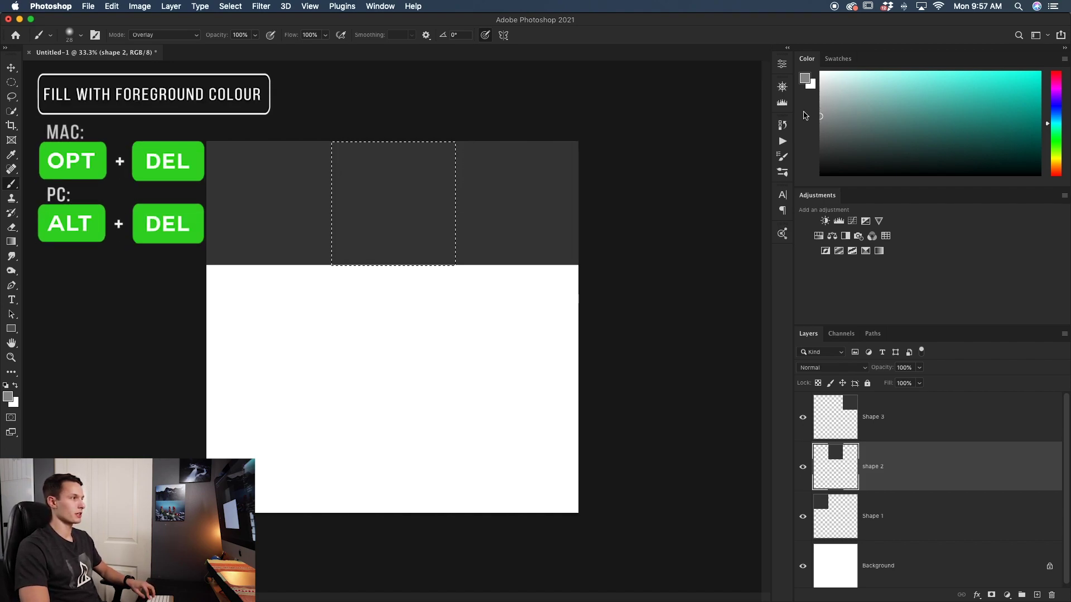
key("alt+BackSpace")
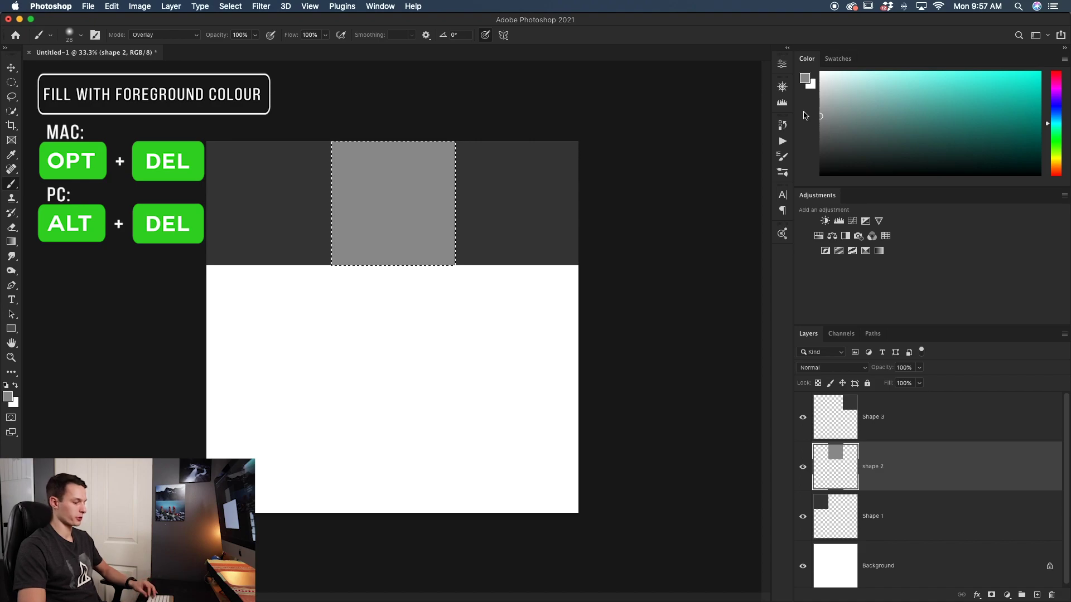
key("super+d")
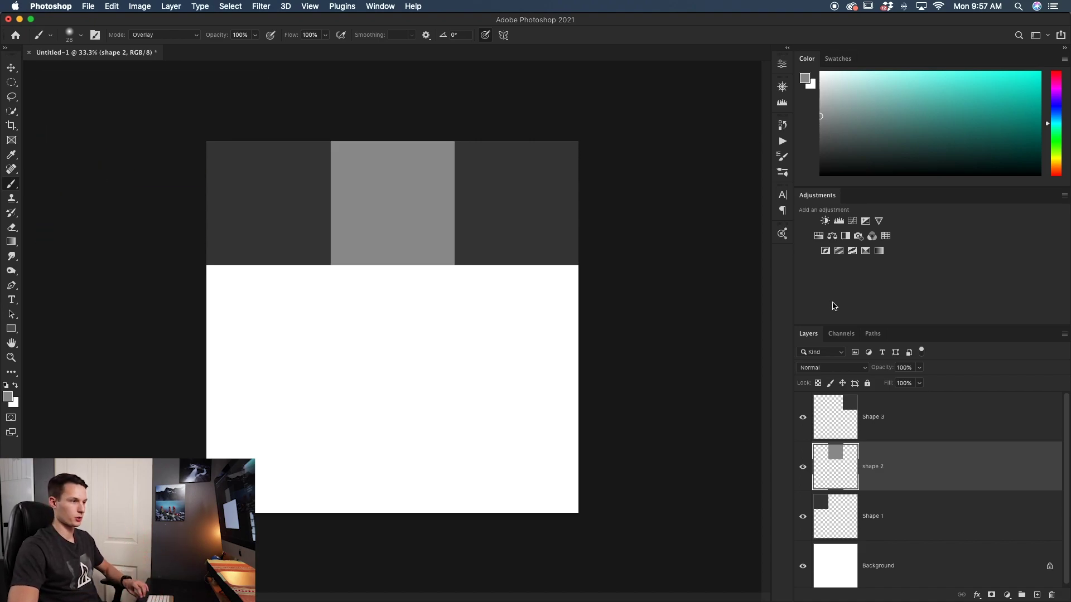
Load the Shape 3 layer as a selection, fill it with a light gray, and deselect
left_click(897, 426)
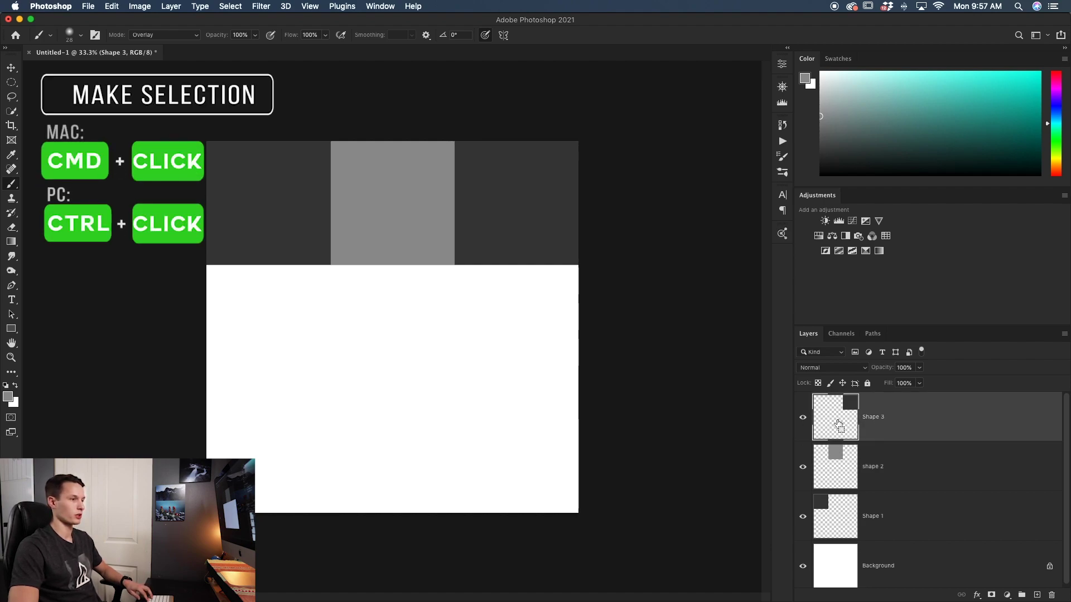
left_click(838, 424, "super")
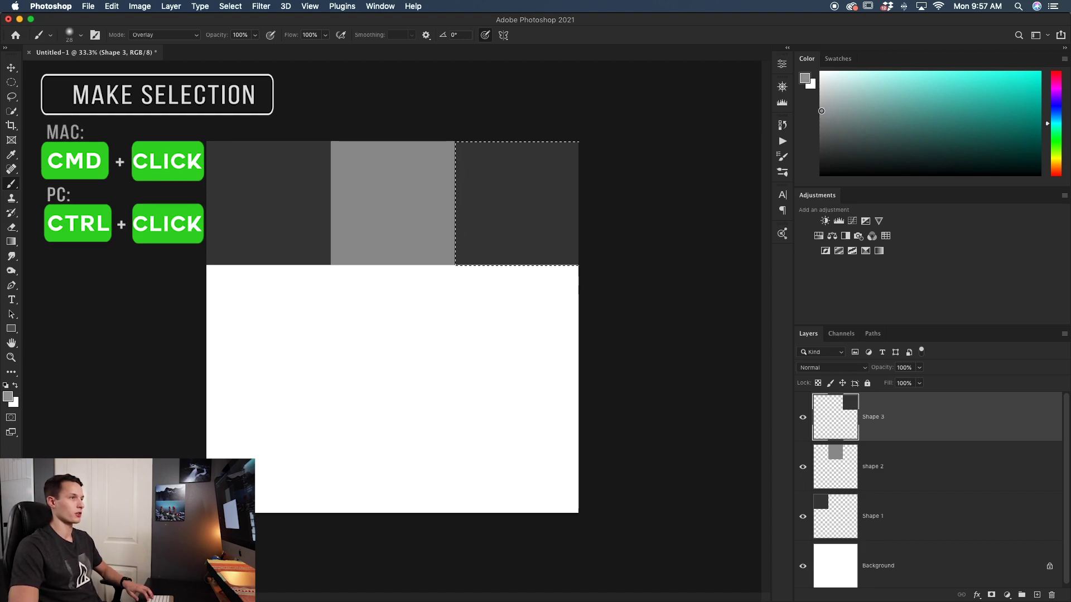
left_click(820, 92)
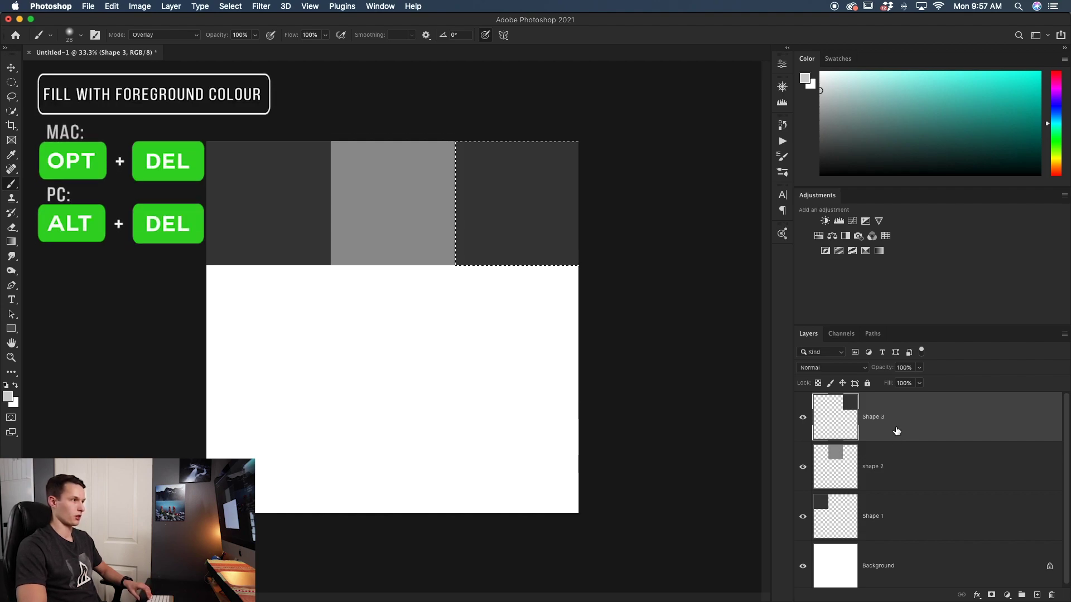
key("alt+BackSpace")
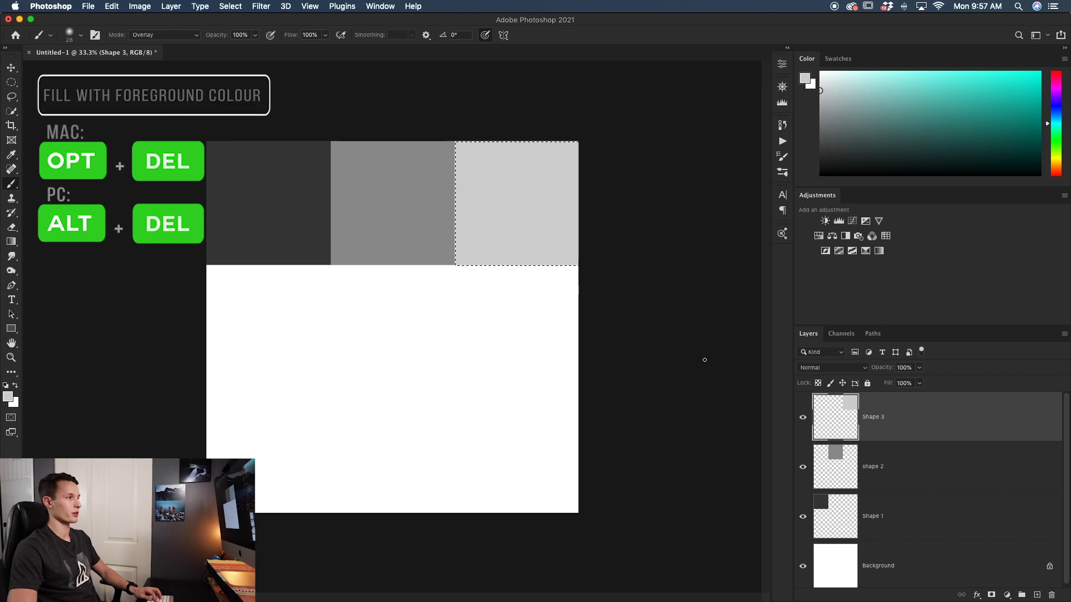
key("super+d")
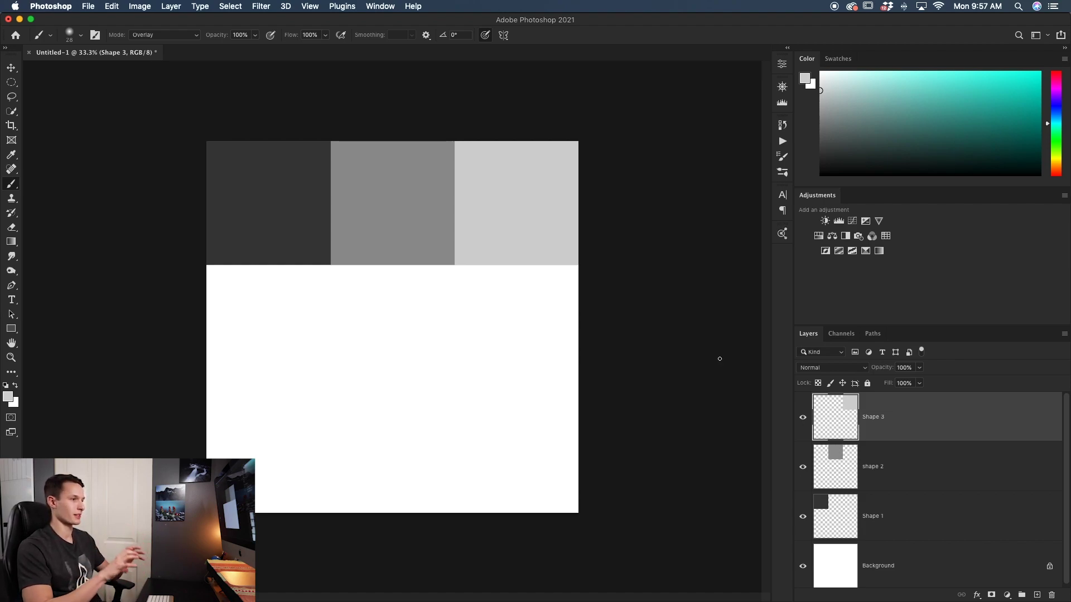
Group the three shape layers and name the group Top Row
left_click(910, 519, "shift")
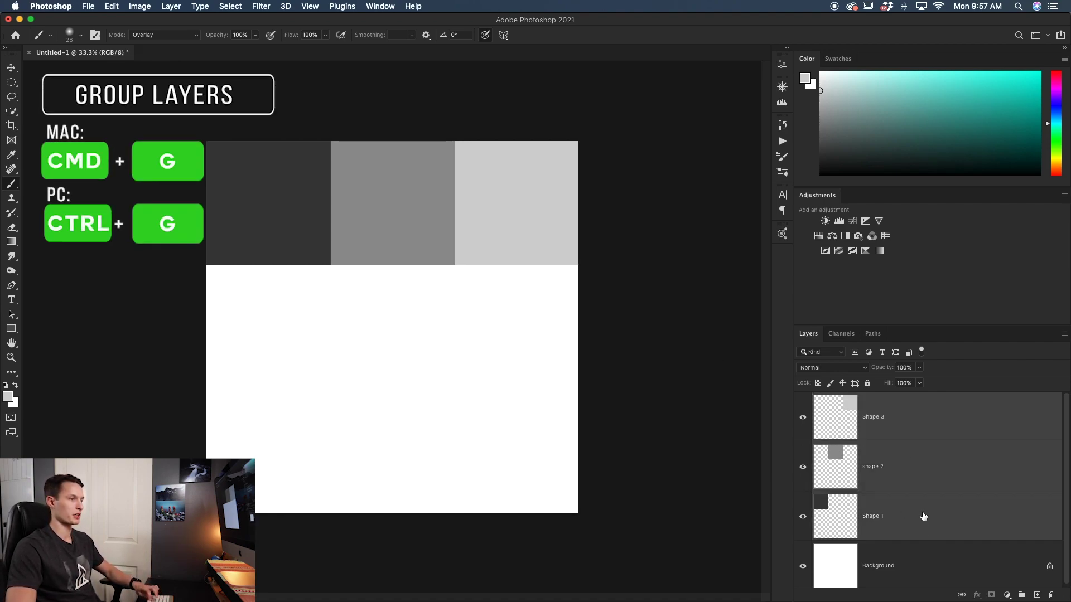
key("super+g")
double_click(843, 399)
key("BackSpace")
type("Top Row")
key("Return")
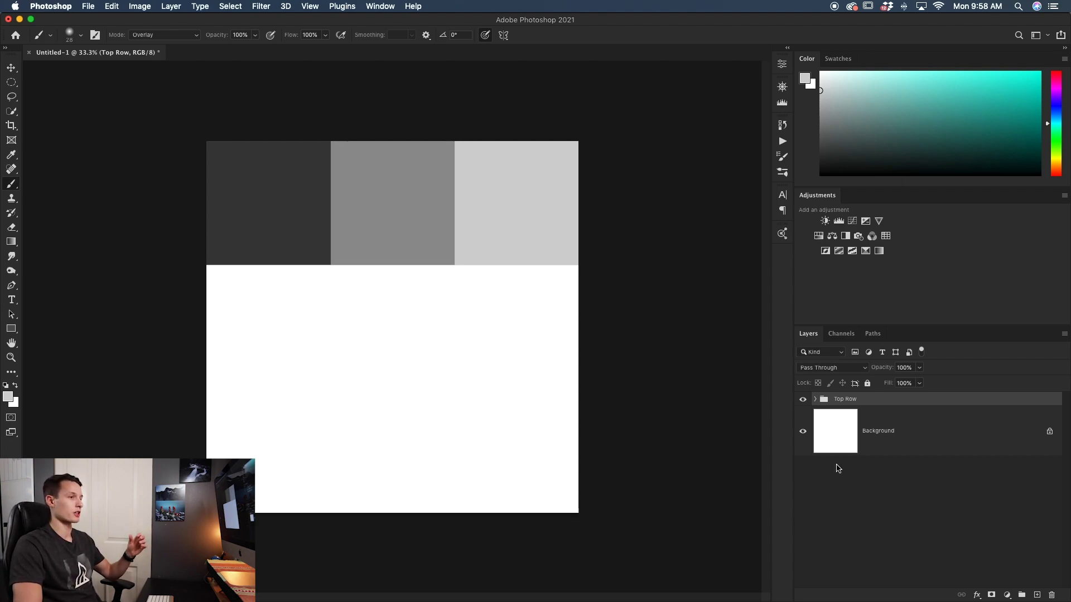
Duplicate the Top Row group as Middle Row and move the copy straight down to sit directly below the first row
key("cmd+j")
double_click(863, 400)
type("Middle Row")
key("Return")
key("v")
left_click_drag(437, 196, 437, 316)
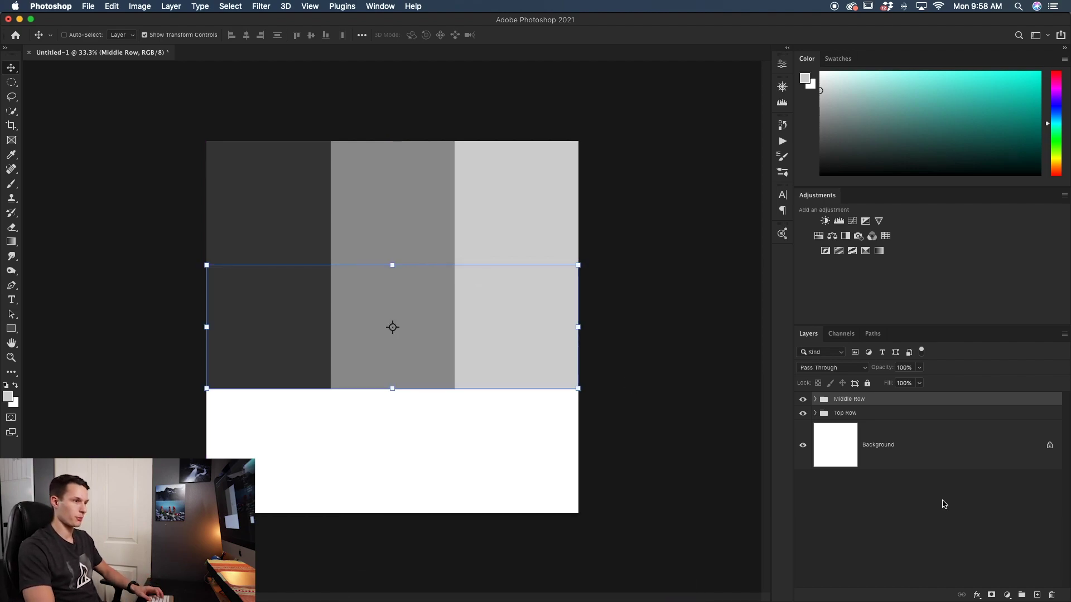
Duplicate the Middle Row group as Bottom Row, move it down to the canvas's lower edge, and deselect all layers
key("super+j")
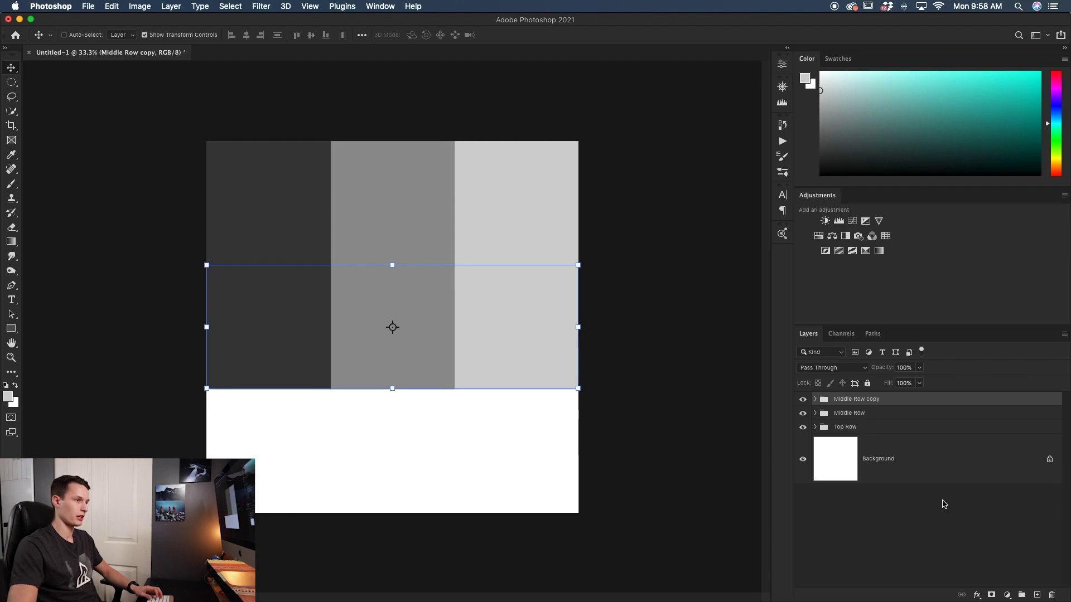
double_click(874, 400)
type("Bottom Row")
key("Return")
left_click_drag(444, 307, 445, 426)
key("super+alt+a")
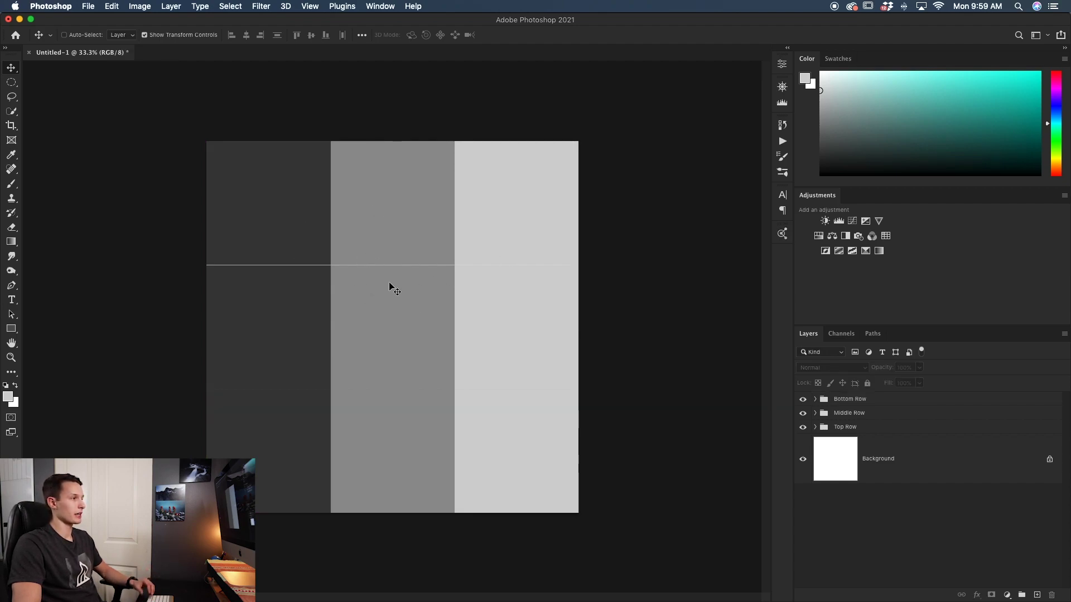
Stretch the Middle Row group's lower edge down slightly, to 100.30% height, to close the gap above the bottom row, and apply the transform
left_click(853, 415)
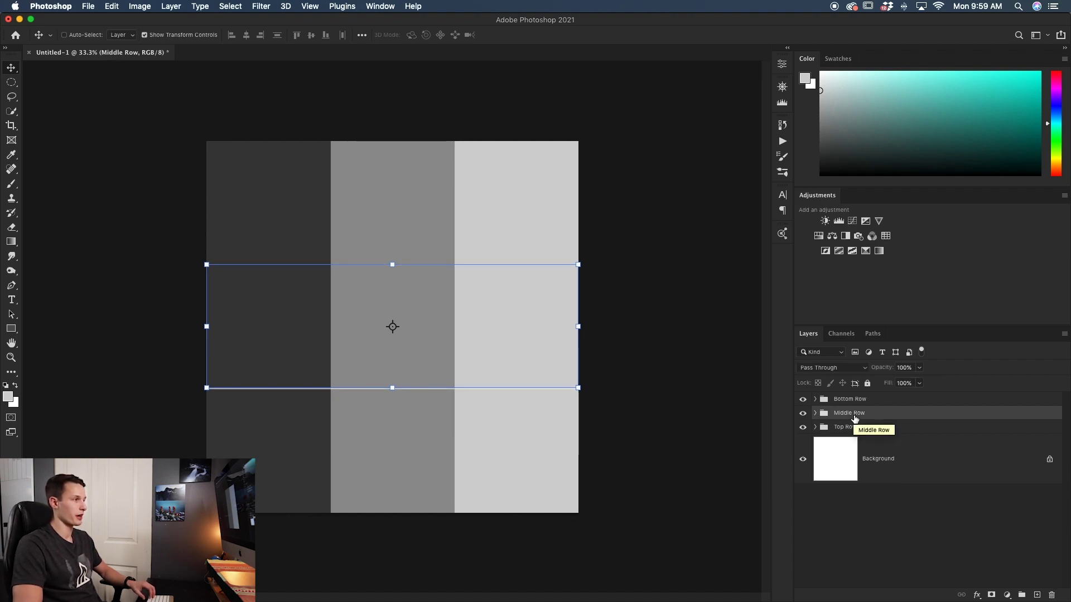
left_click_drag(393, 388, 392, 389)
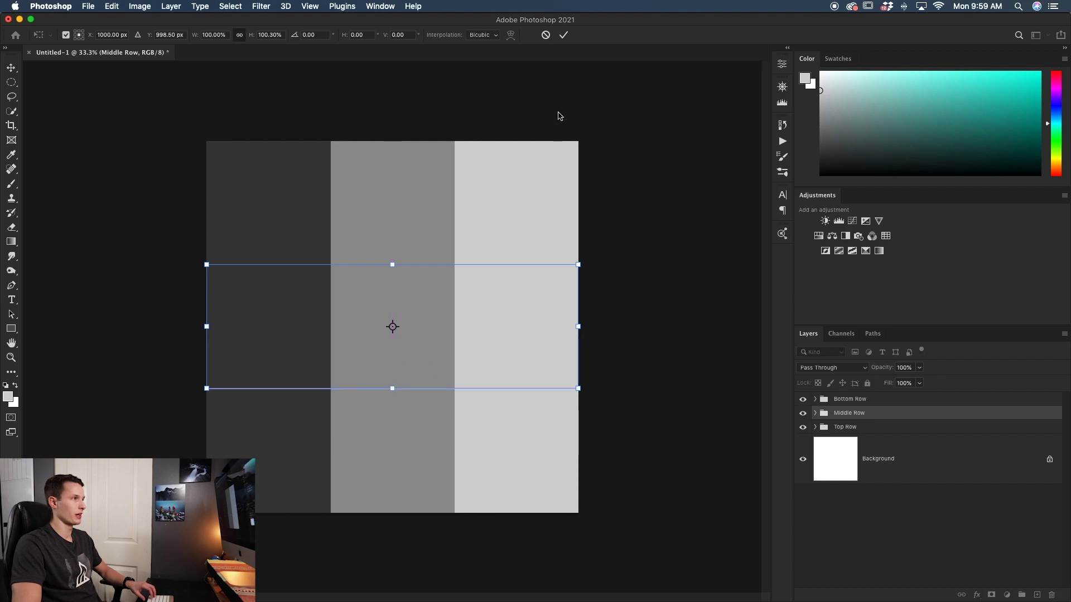
left_click(563, 34)
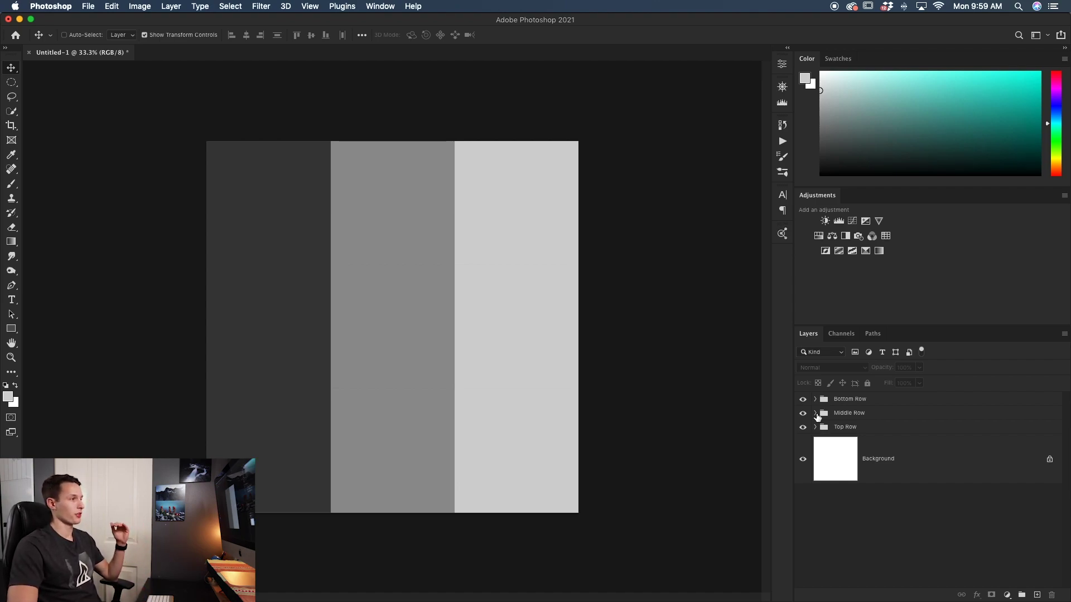
Expand the Middle Row group, load its shape 2 layer as a selection, and fill it with a dark gray
left_click(815, 413)
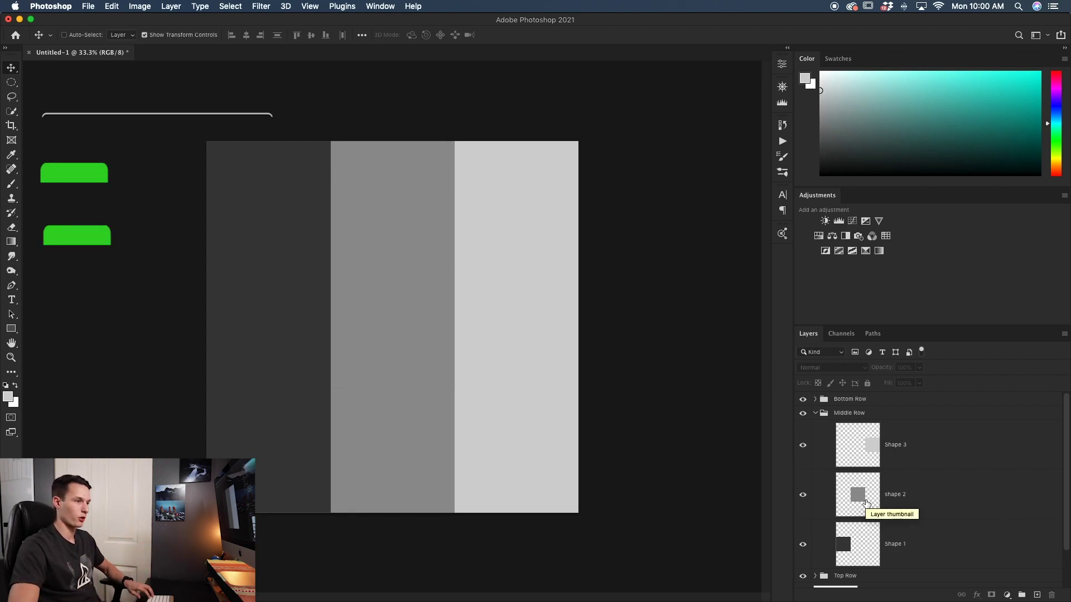
left_click(854, 500, "super")
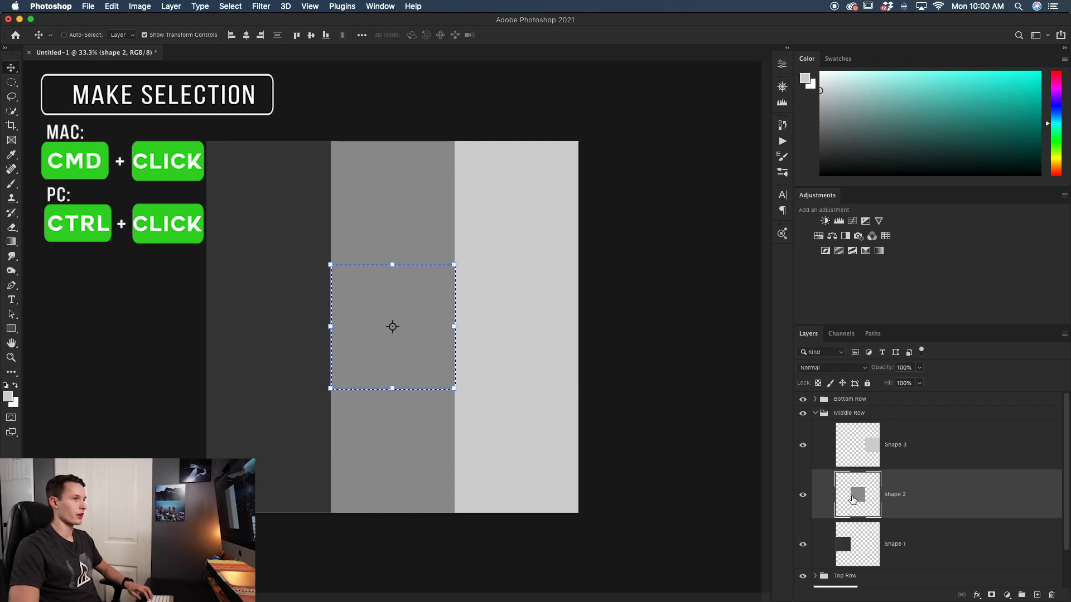
left_click(815, 147)
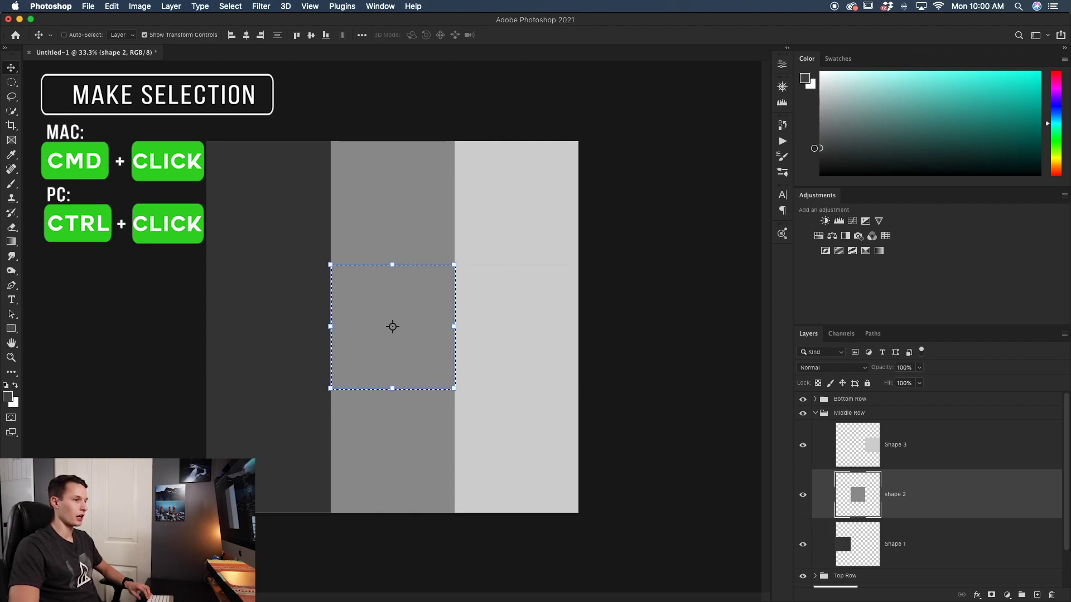
key("alt+Delete")
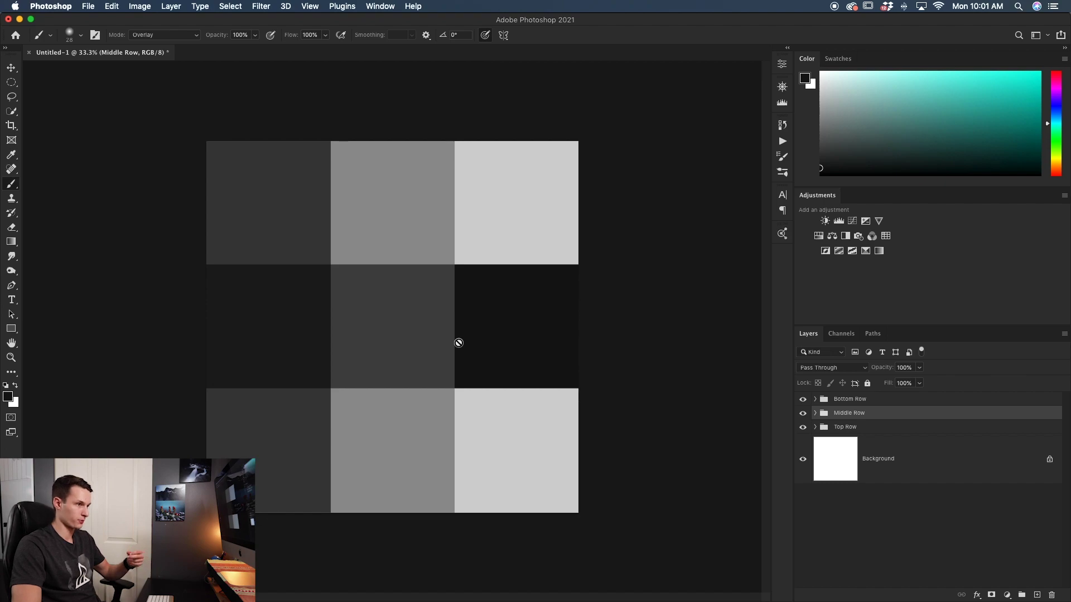
Make the Bottom Row group active and set up the Line tool in Shape mode with a solid stroke
key("alt+bracketright")
left_click(11, 329)
left_click_drag(11, 329, 63, 370)
left_click(63, 371)
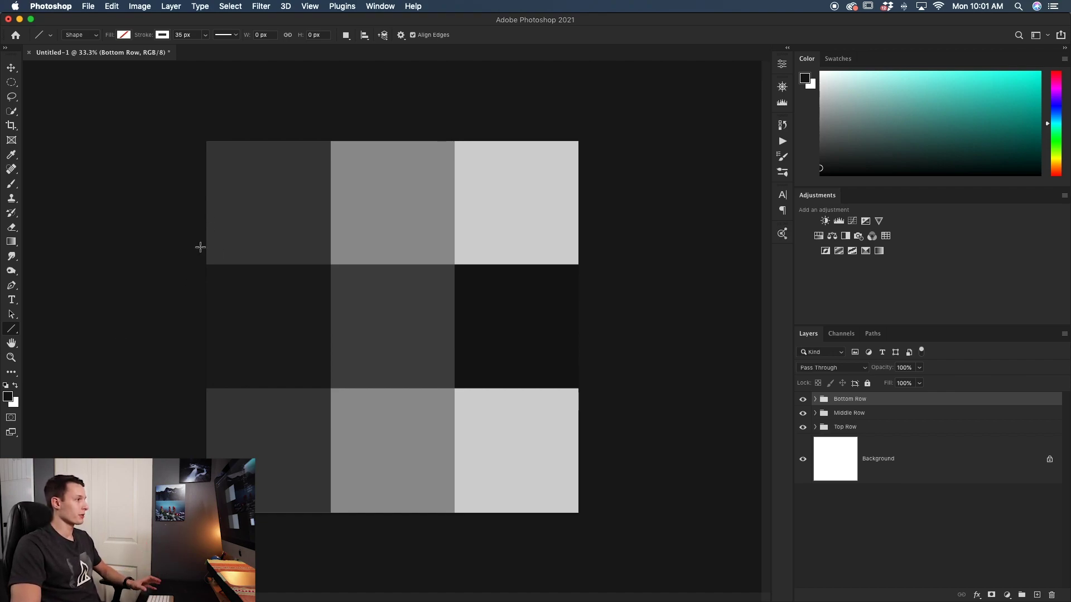
left_click(87, 35)
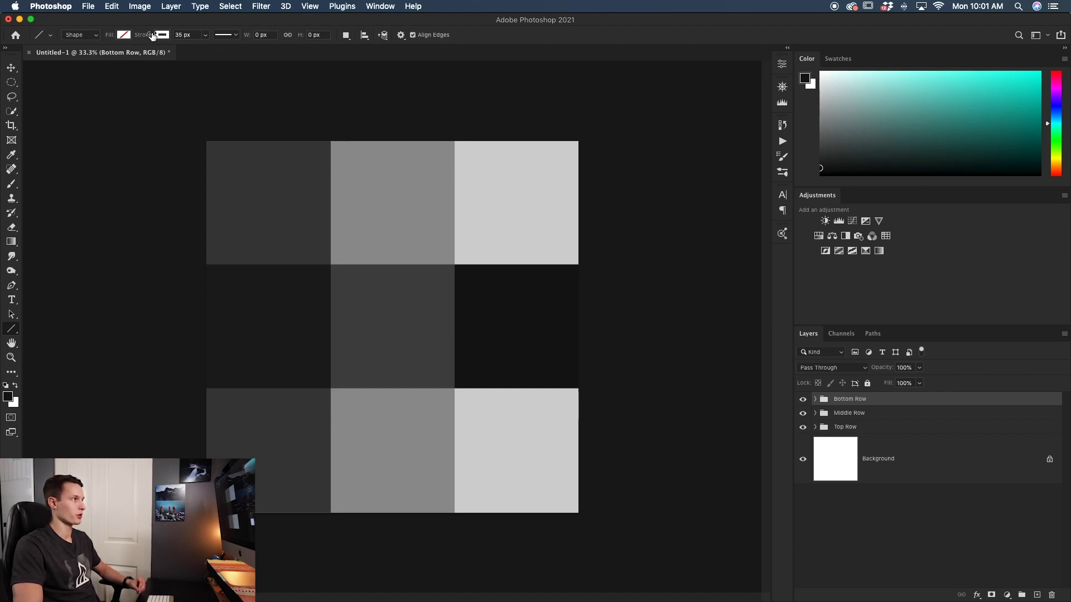
left_click(225, 35)
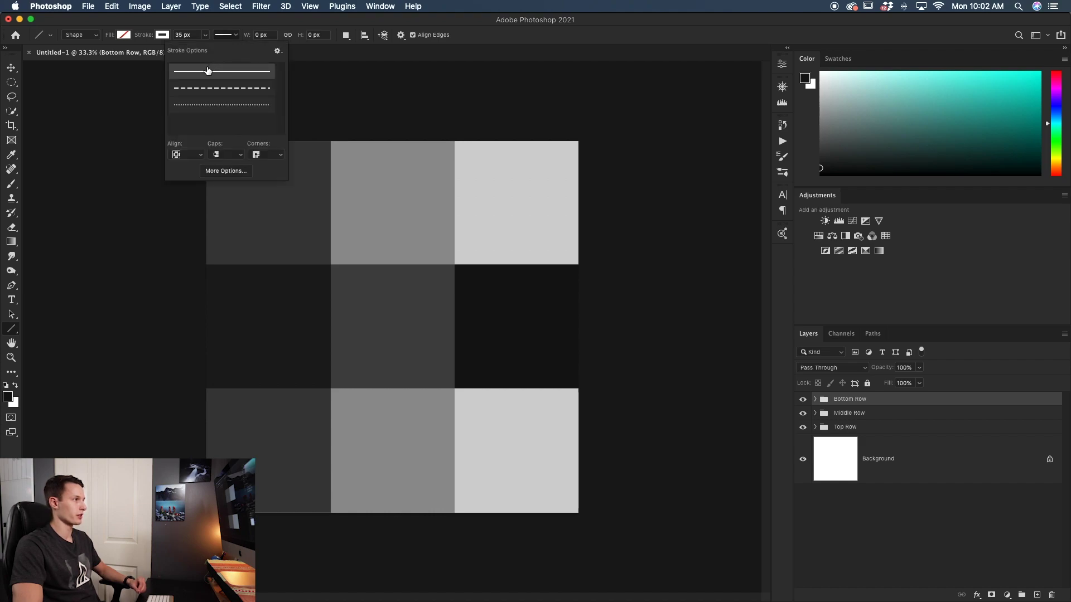
left_click(139, 112)
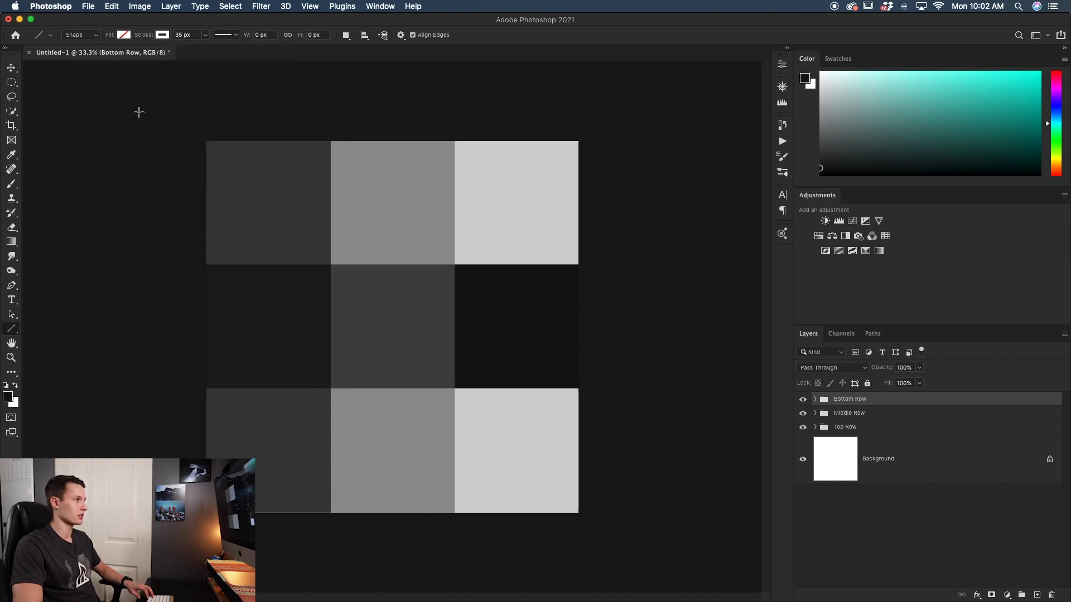
Draw a horizontal line about 2079 px long along the border between the top and middle rows, and set its stroke width to 10 px
left_click_drag(204, 264, 591, 267)
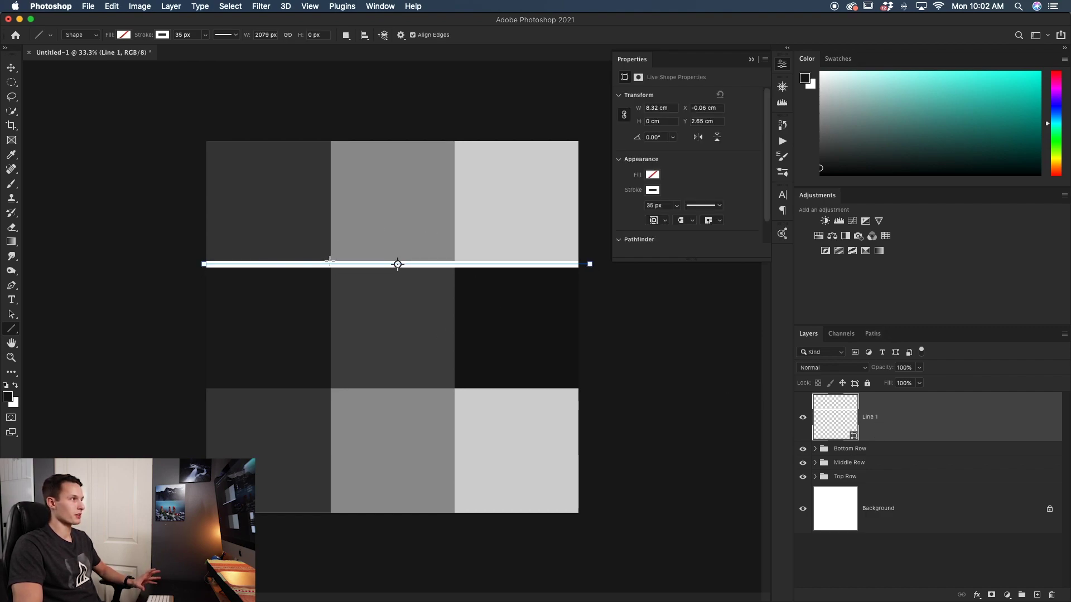
left_click(182, 34)
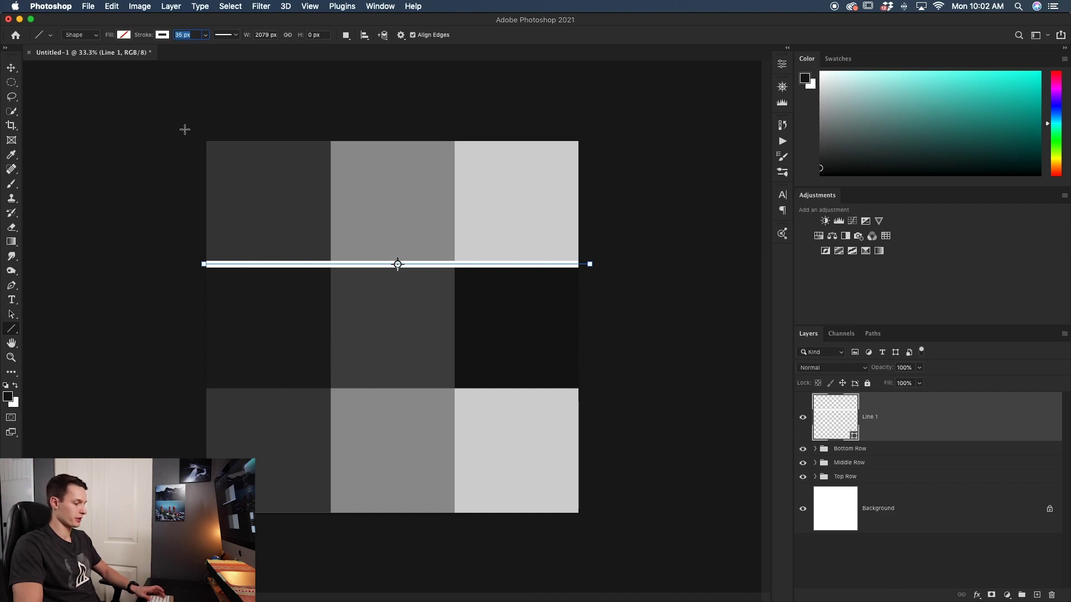
type("10")
key("Return")
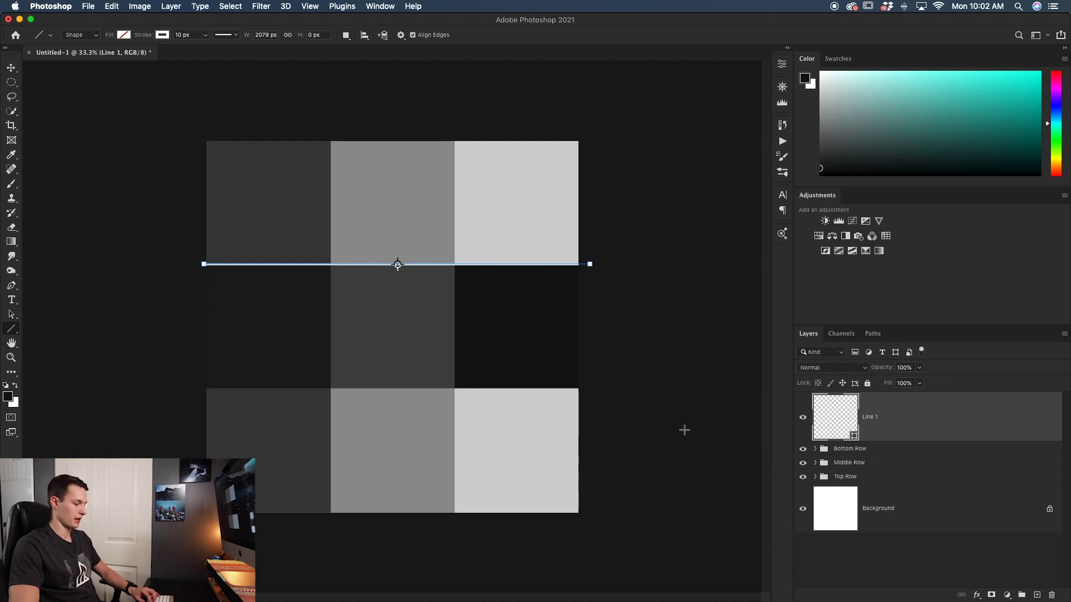
key("b")
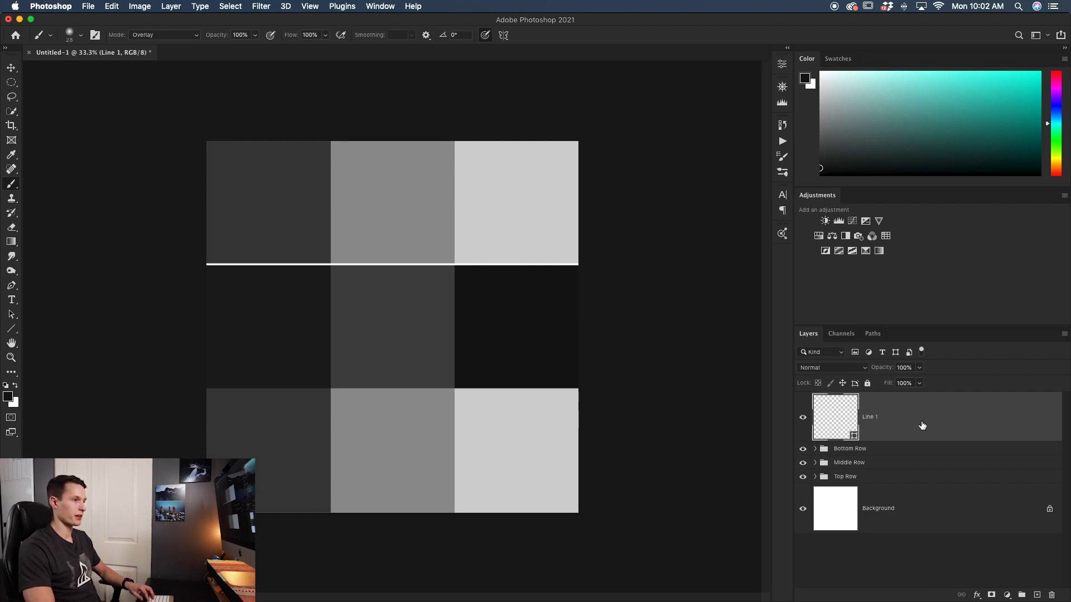
Duplicate the line and move the copy straight down onto the border between the middle and bottom rows
key("super+j")
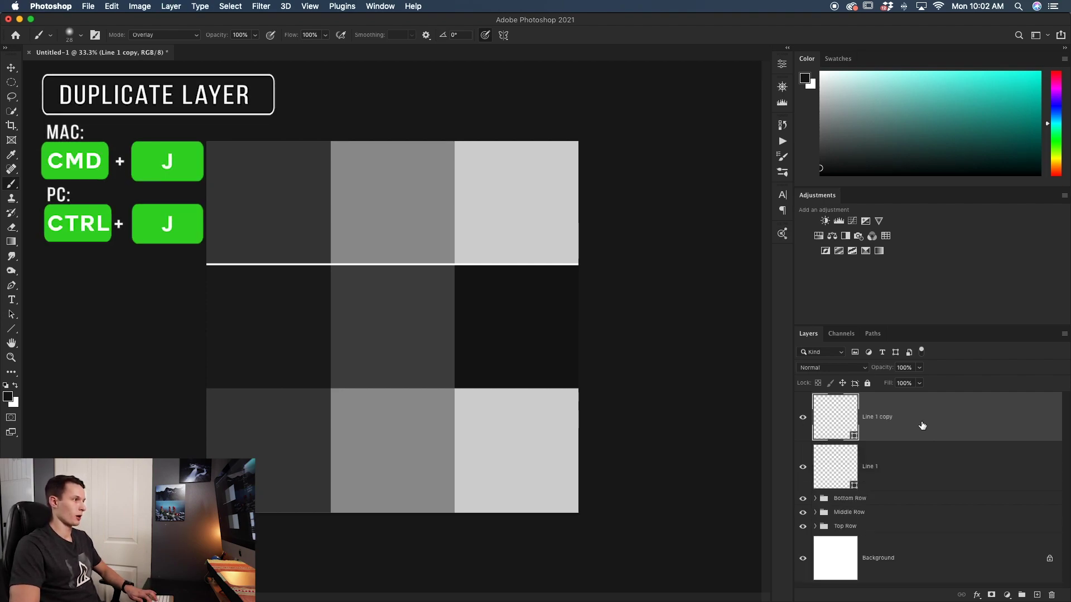
key("v")
left_click_drag(518, 297, 518, 418)
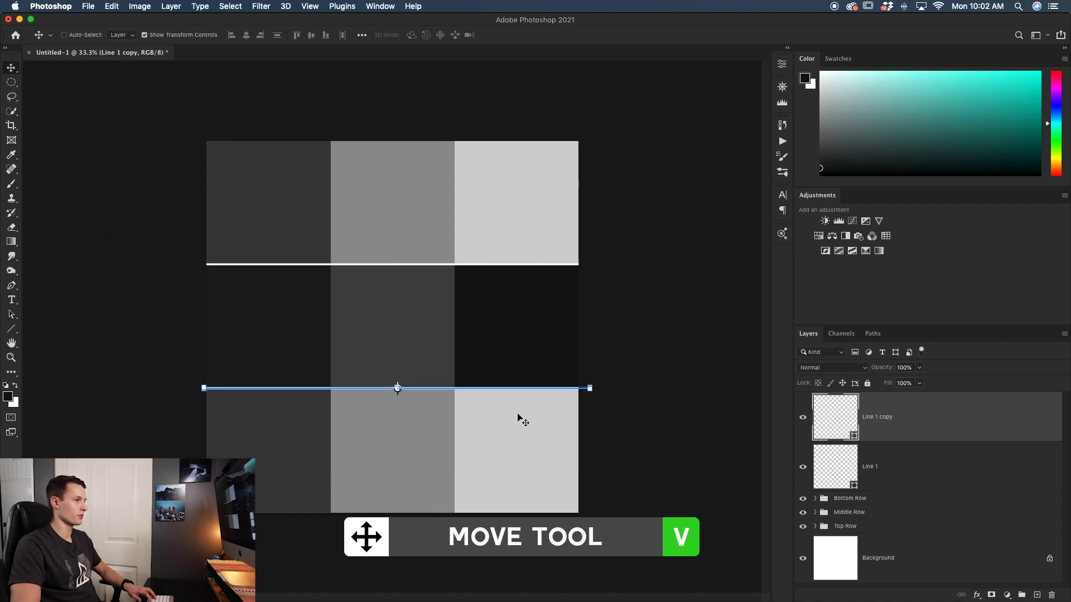
key("b")
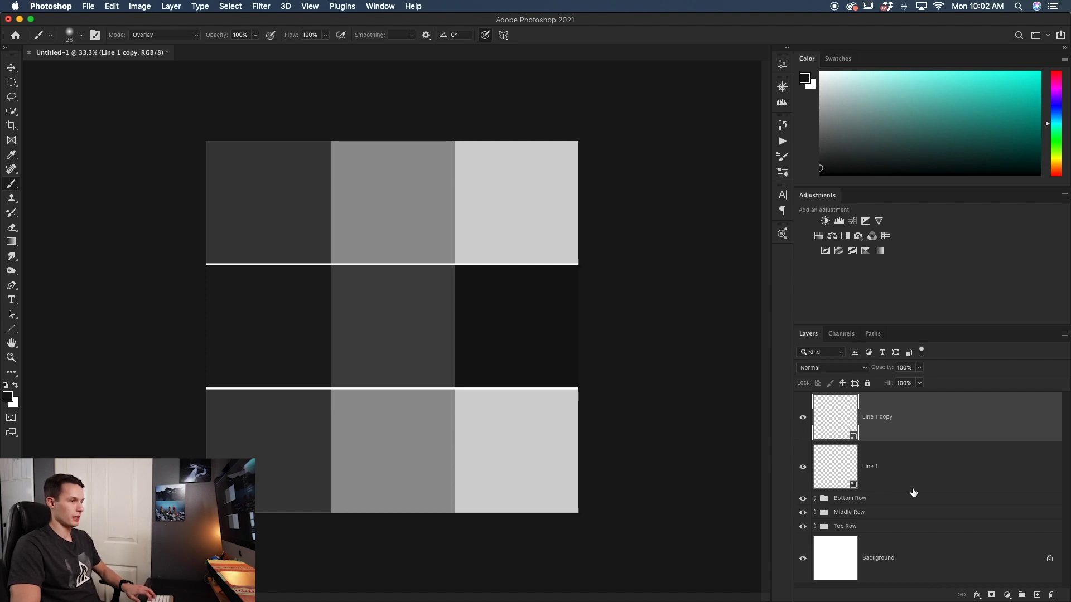
Group the two line layers and name the group Horizontal Lines
left_click(891, 465, "shift")
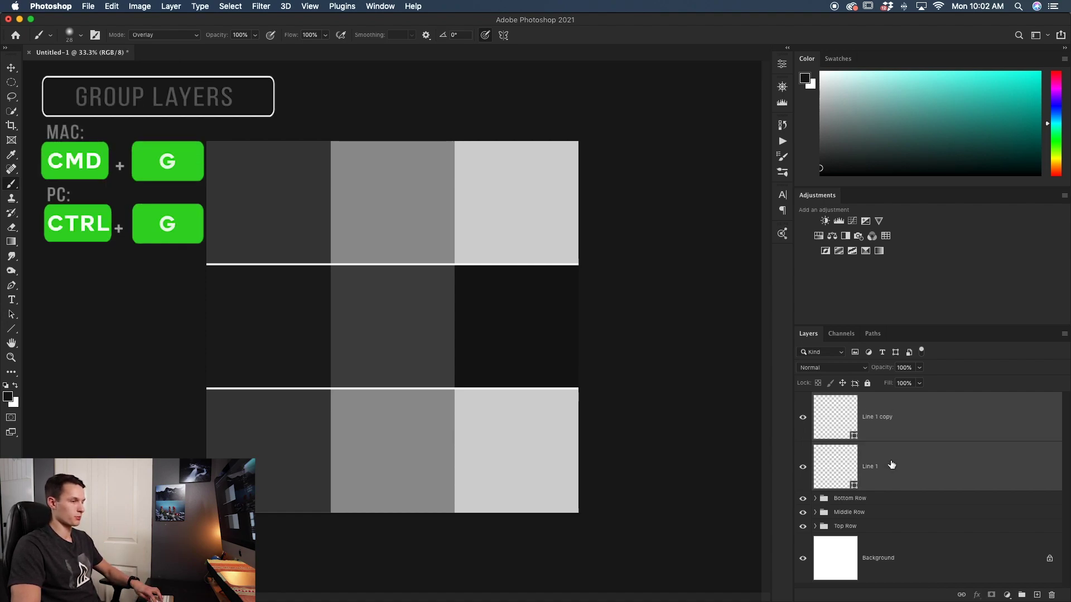
key("super+g")
double_click(847, 399)
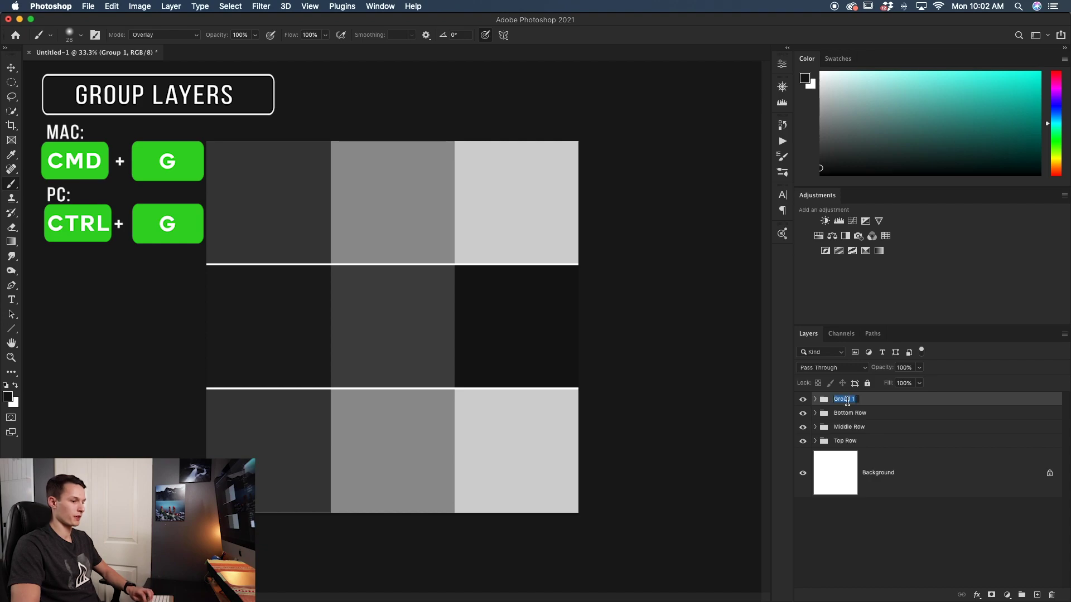
key("BackSpace")
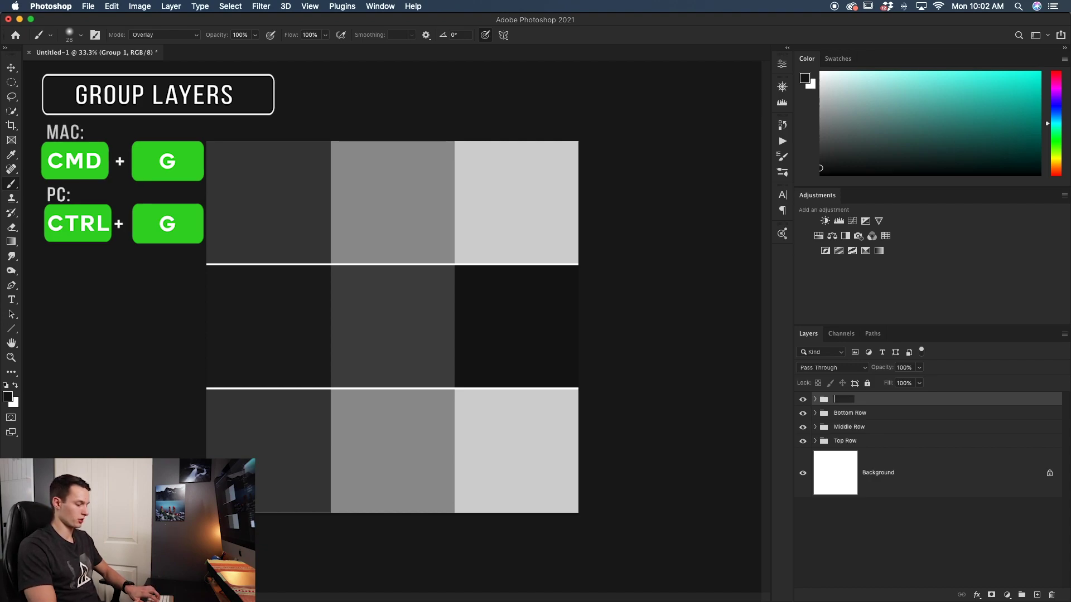
type("Horizontal Lines")
key("Return")
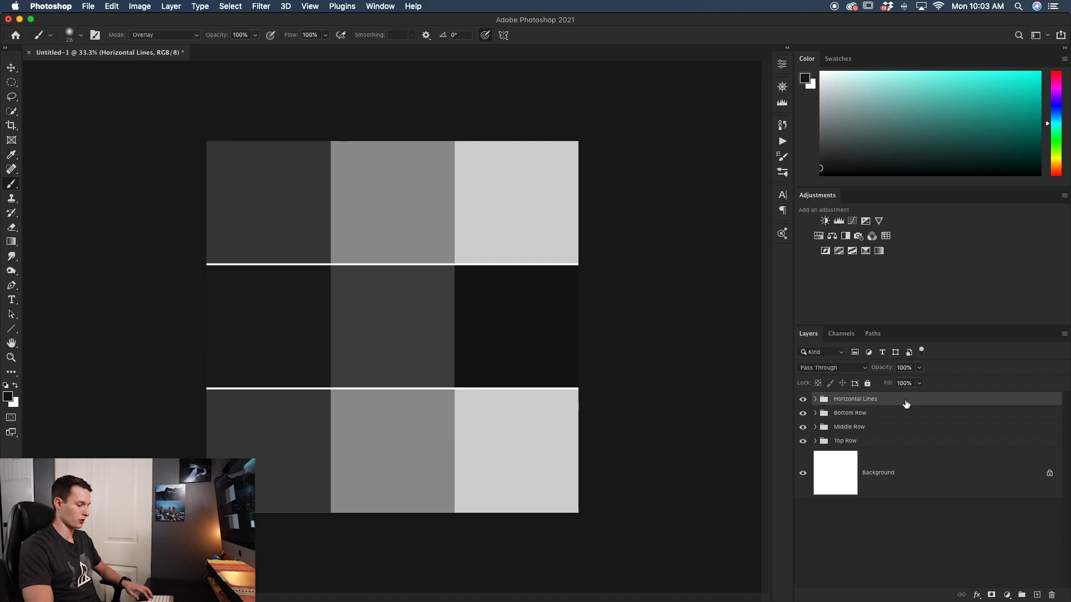
Duplicate the Horizontal Lines group, rename the copy Vertical Lines, and switch to the Move tool
key("super+j")
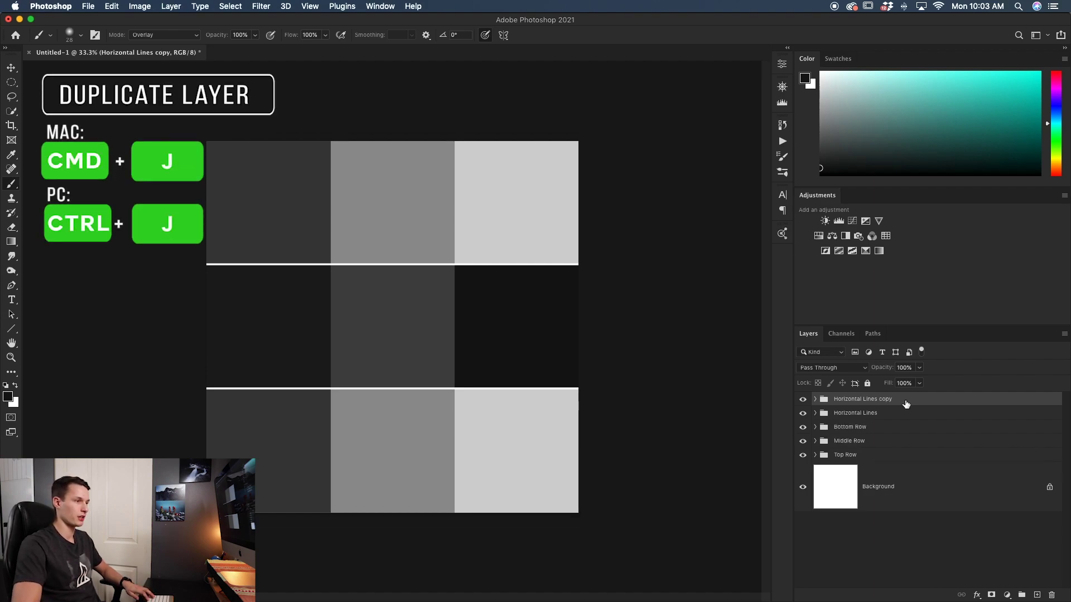
double_click(881, 401)
type("Ve")
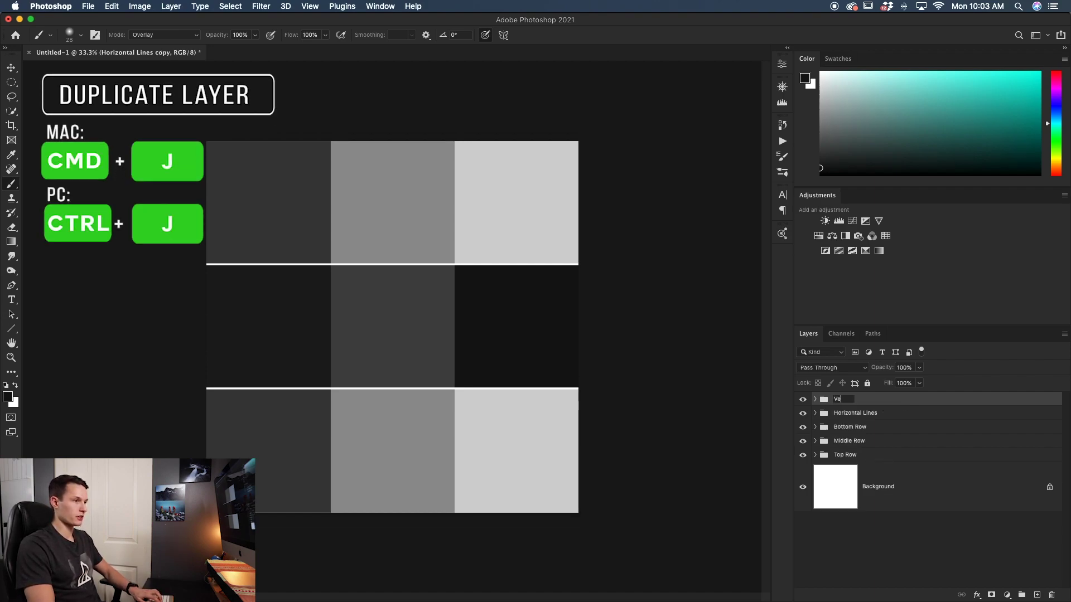
type("rtical Lines")
key("Return")
key("v")
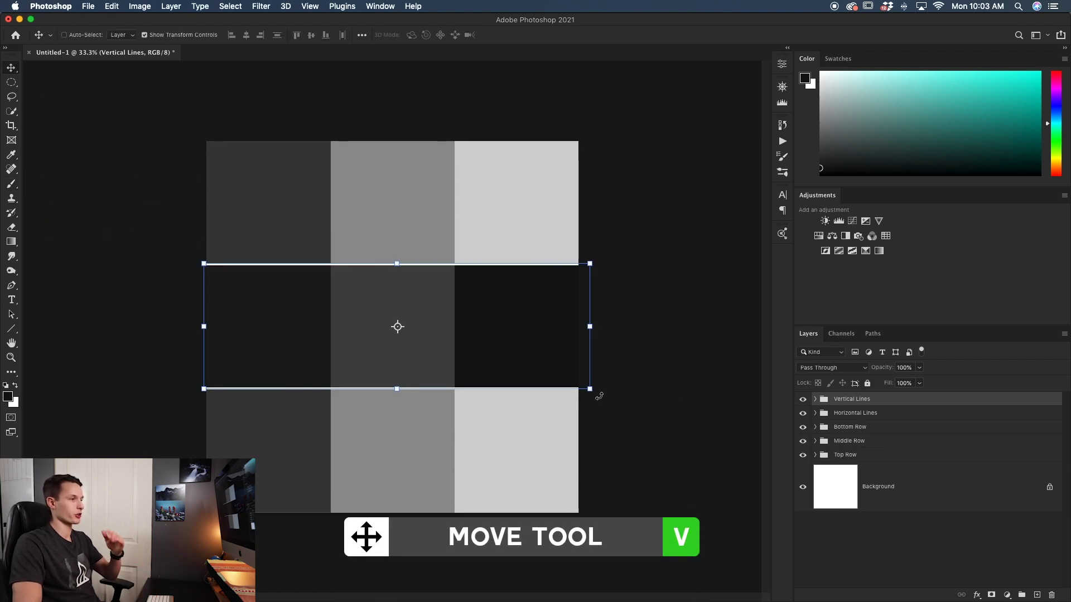
Rotate the Vertical Lines group -90° and nudge it so its two lines sit on the borders between the columns
left_click_drag(598, 396, 486, 72)
left_click_drag(427, 333, 423, 332)
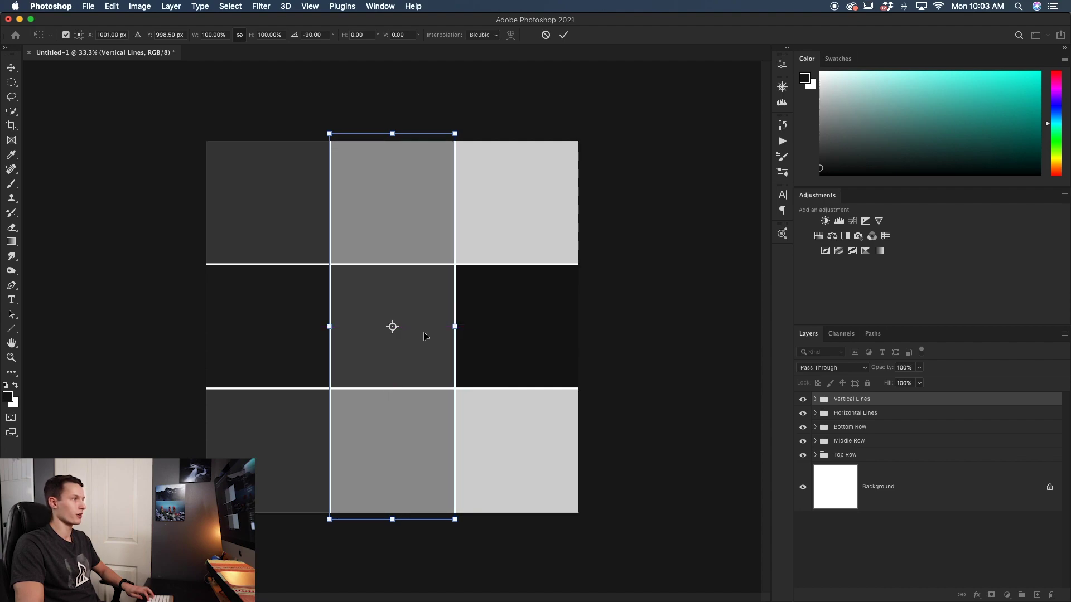
left_click(562, 36)
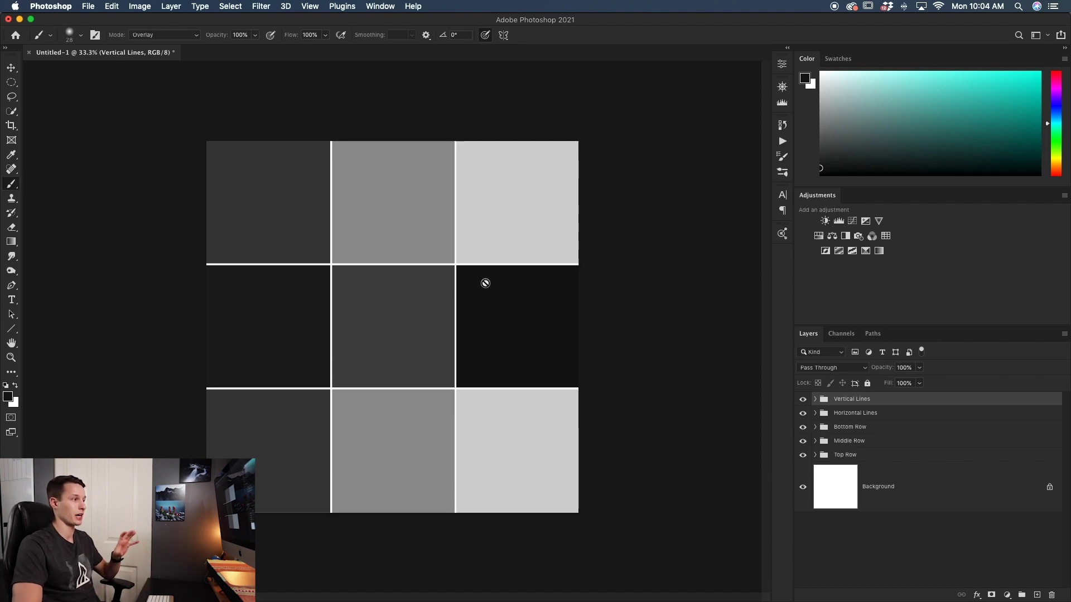
left_click(89, 6)
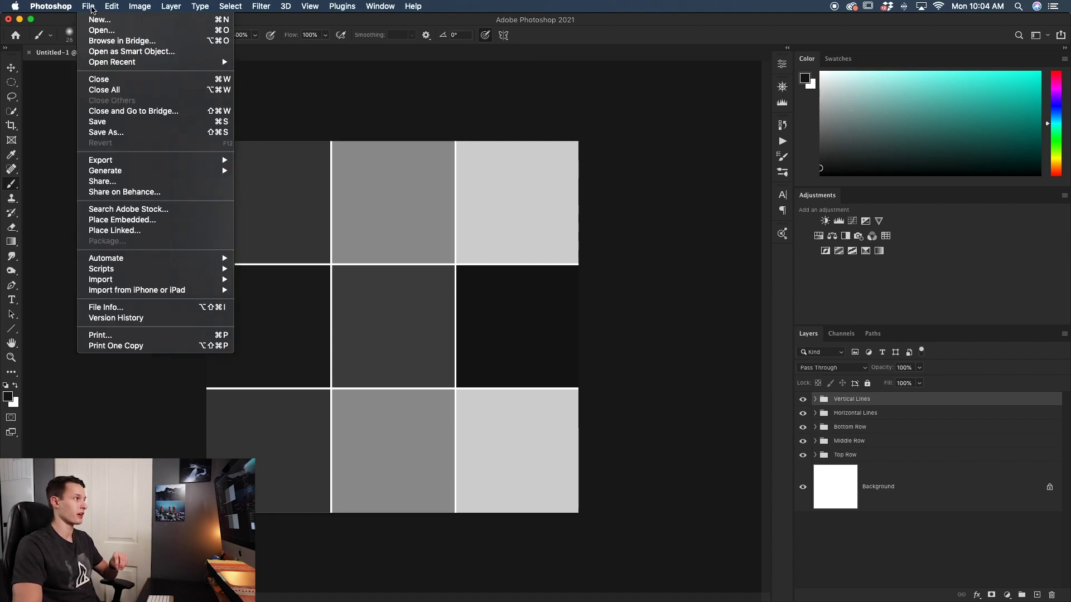
left_click(123, 134)
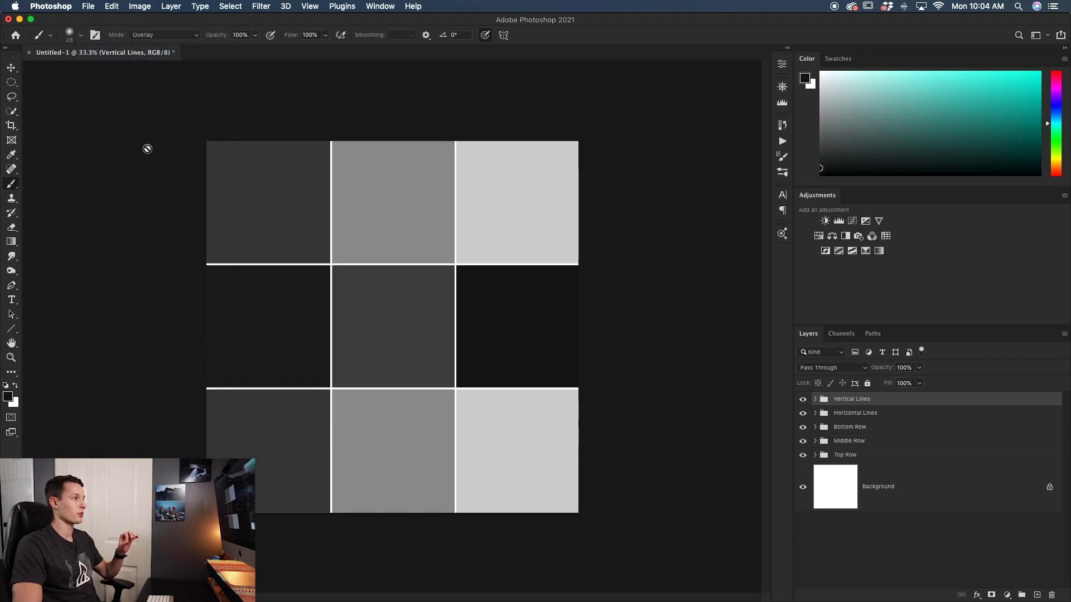
left_click(496, 369)
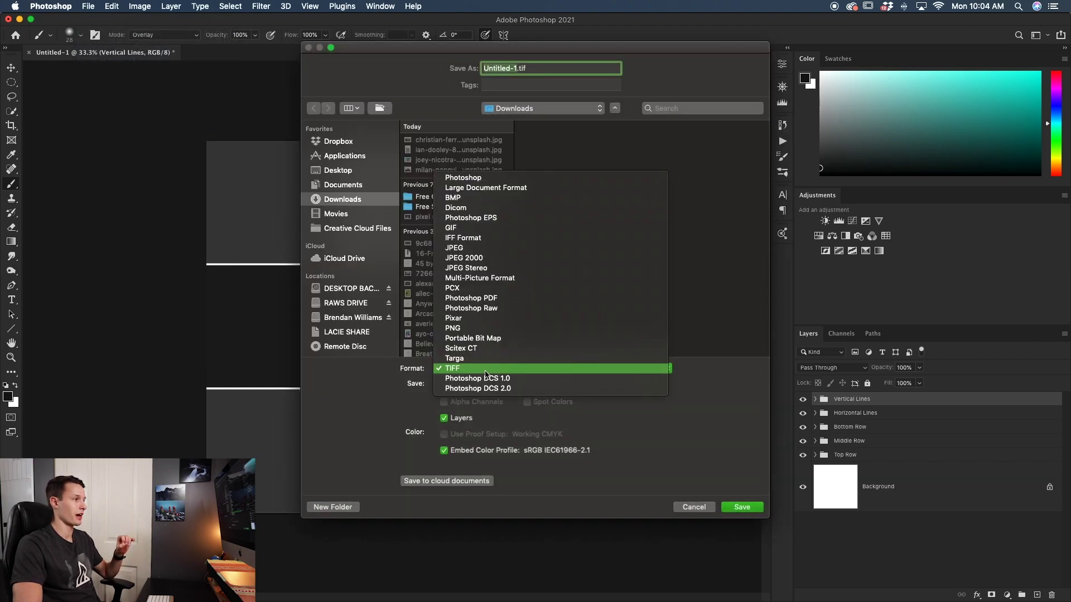
left_click(716, 516)
left_click(694, 508)
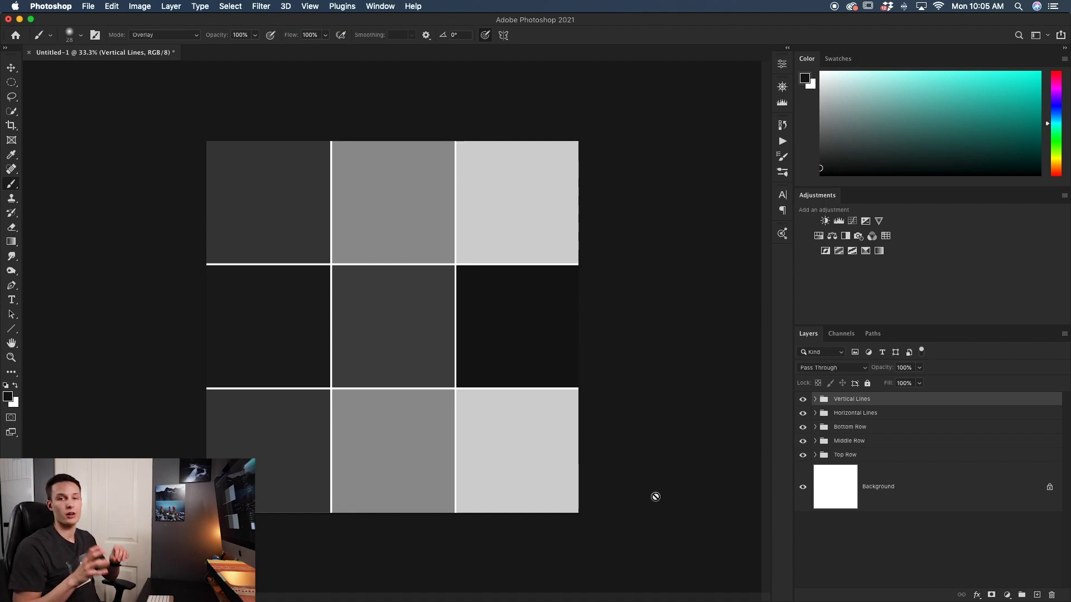
left_click(815, 427)
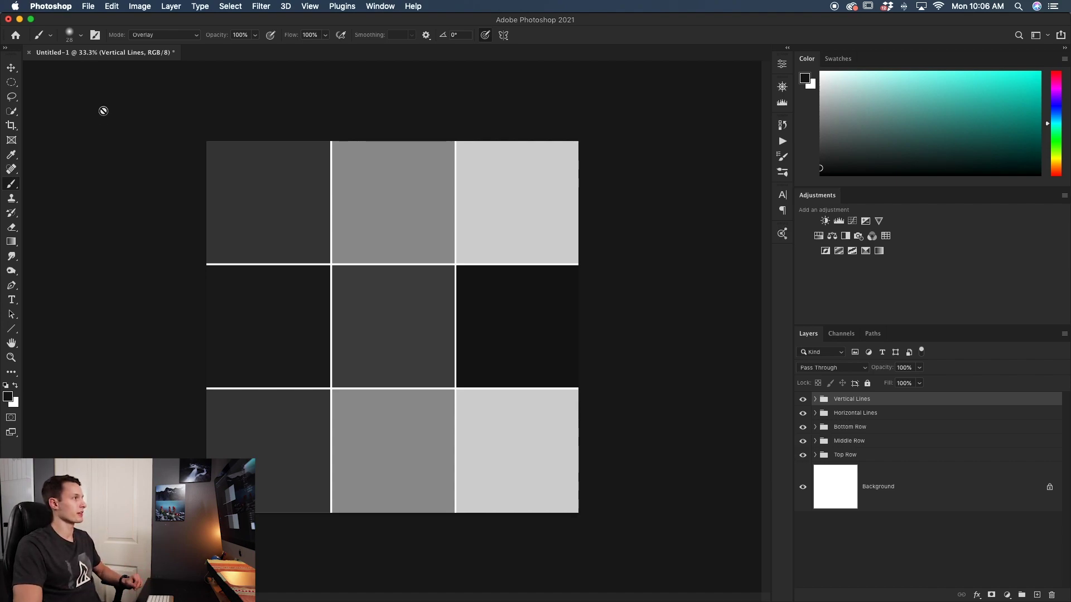
Load CollagePhotos1.jpg through CollagePhotos9.jpg from the Desktop's Collage folder into a new image stack document
left_click(89, 7)
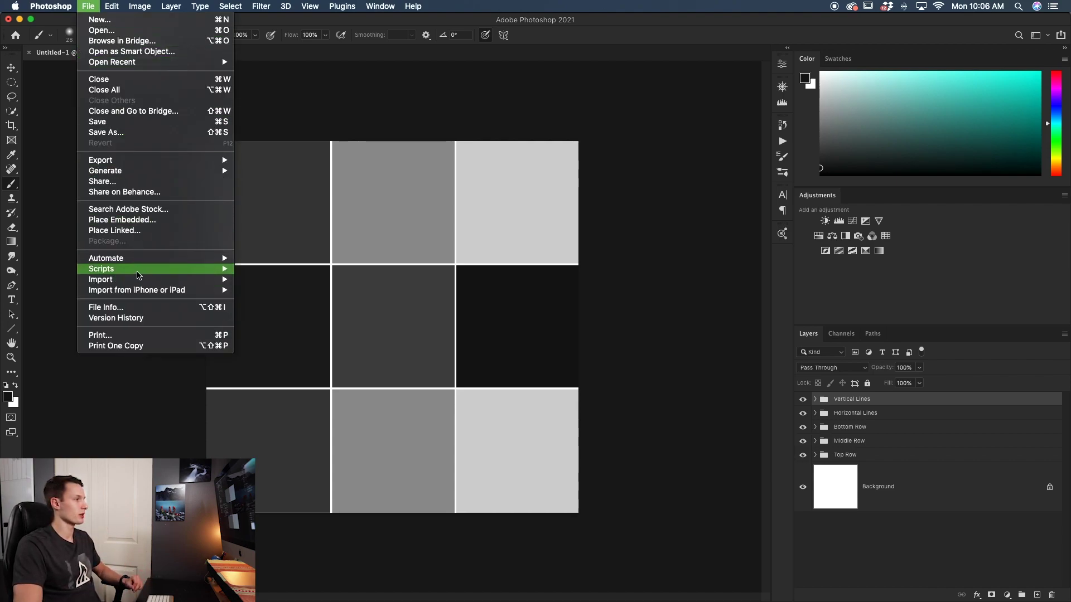
mouse_move(154, 270)
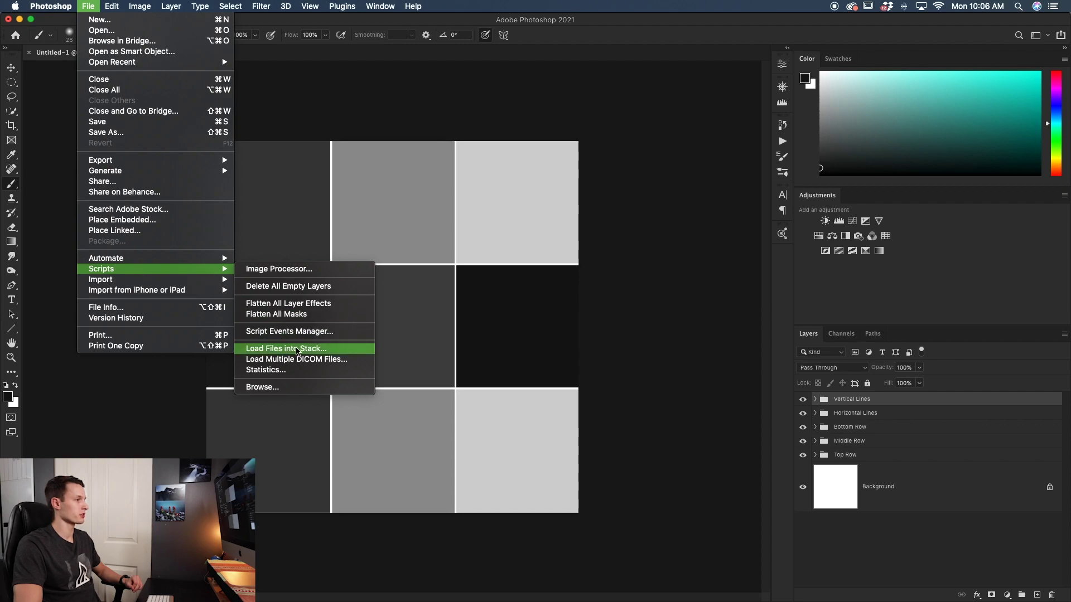
left_click(322, 347)
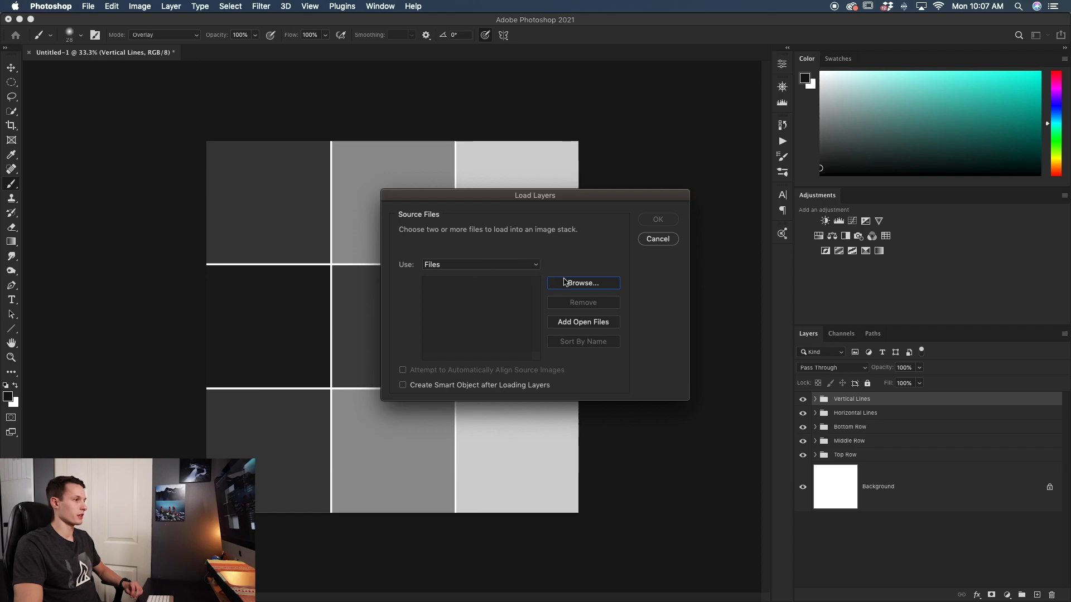
left_click(595, 284)
left_click(460, 177)
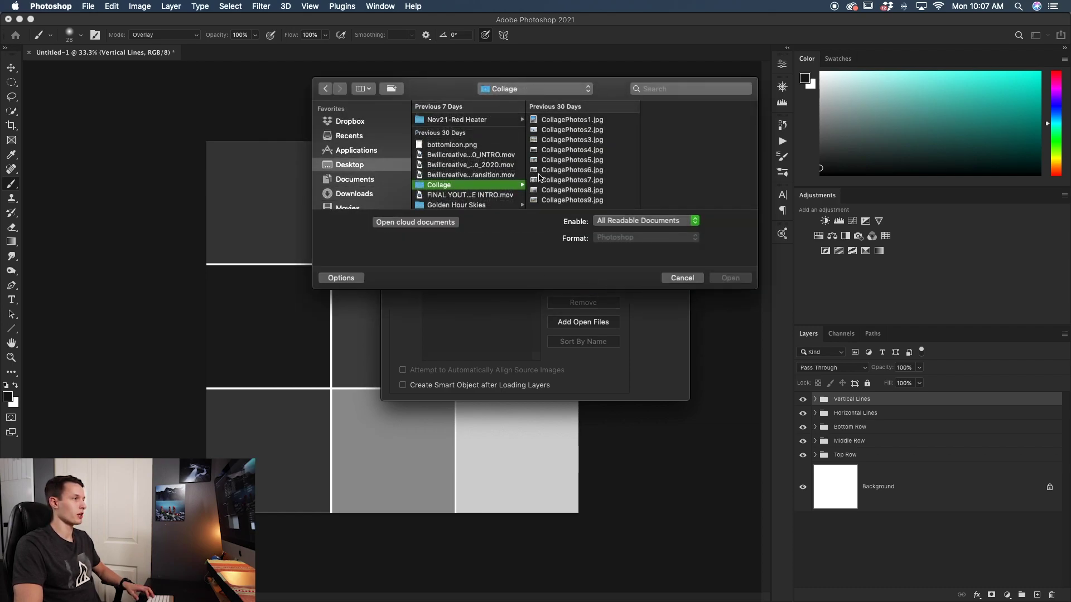
left_click(574, 121)
left_click(575, 200, "shift")
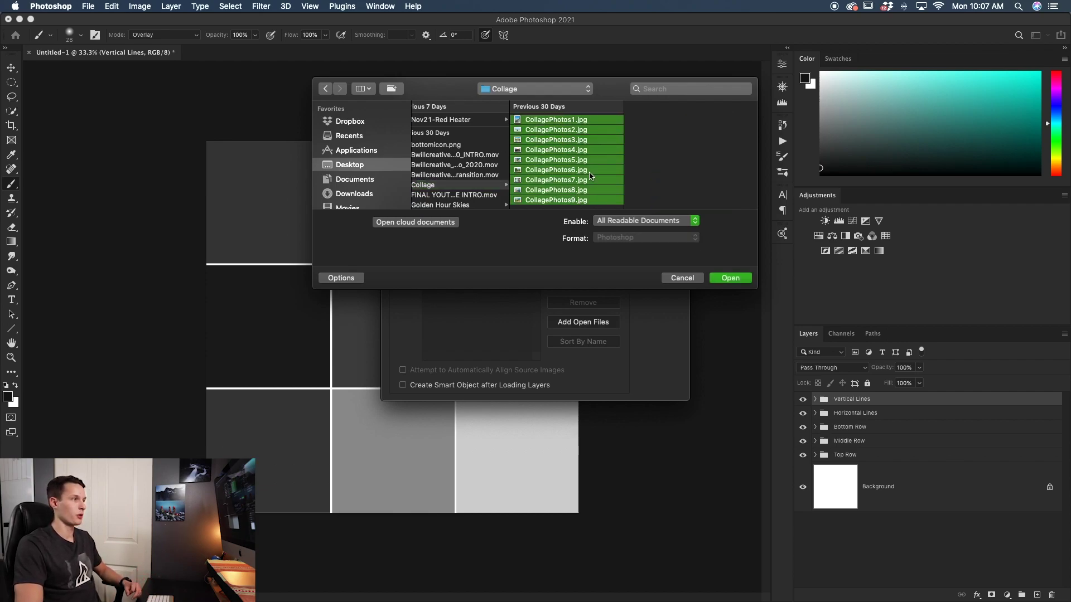
left_click(730, 277)
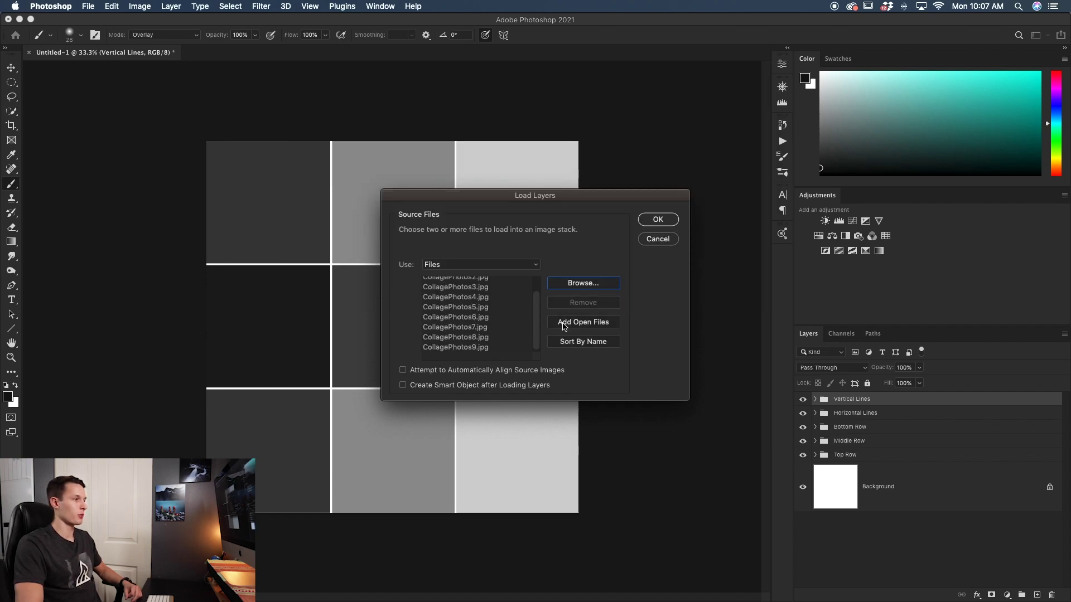
left_click(666, 222)
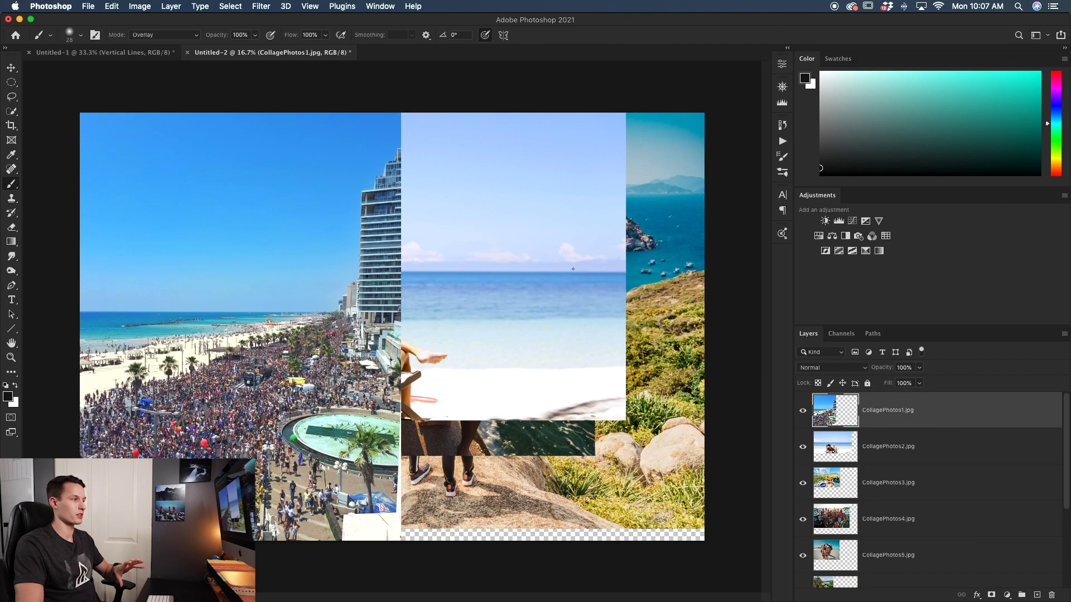
Convert each photo layer, from CollagePhotos1.jpg to CollagePhotos9.jpg, to a Smart Object
scroll(936, 449, "down", 2)
scroll(936, 449, "down", 1)
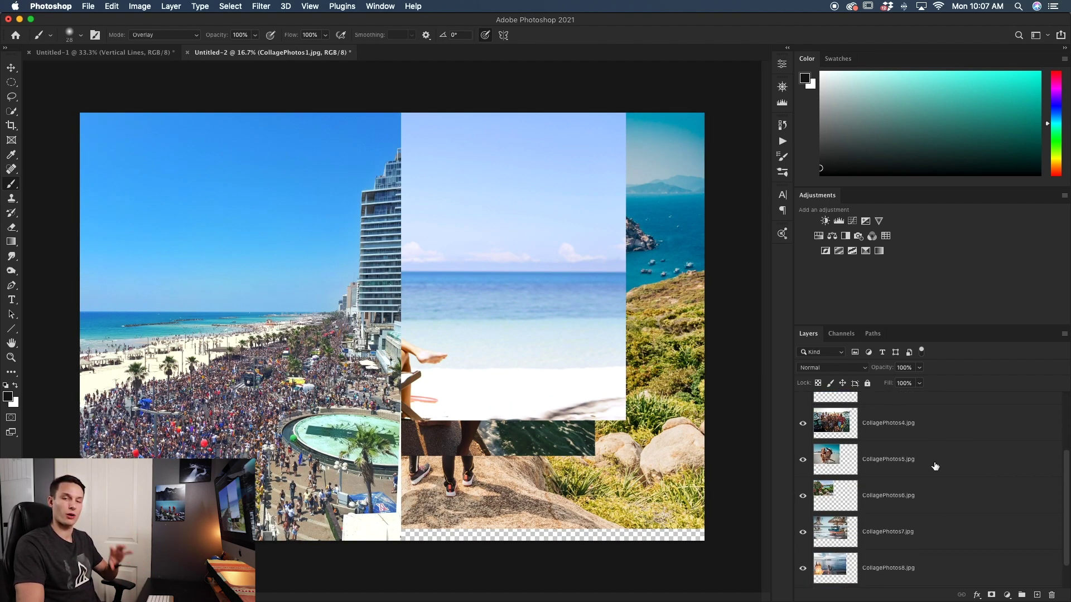
scroll(931, 449, "up", 3)
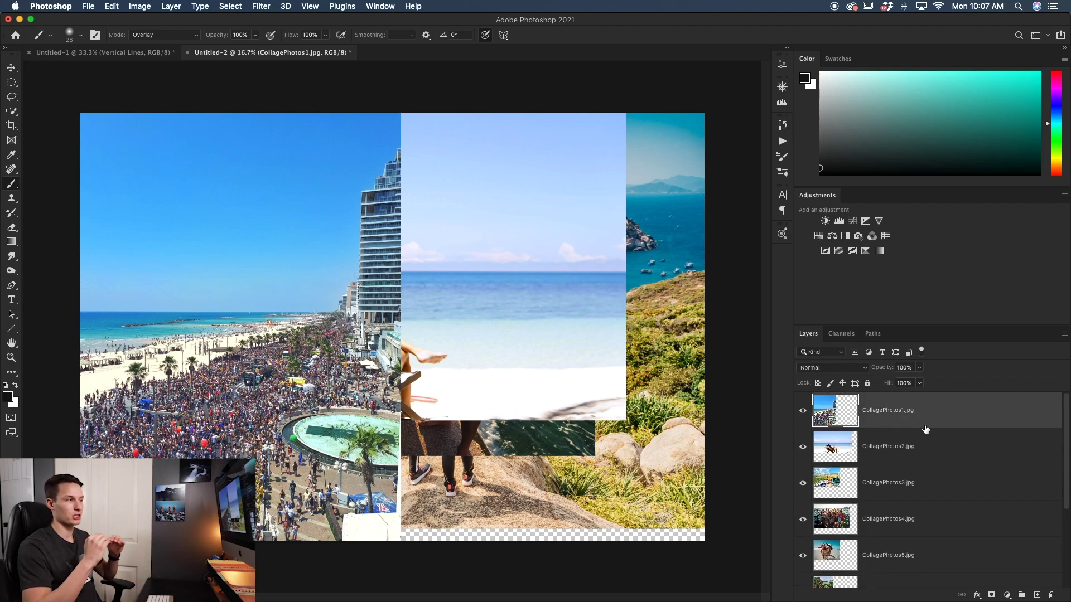
right_click(929, 420)
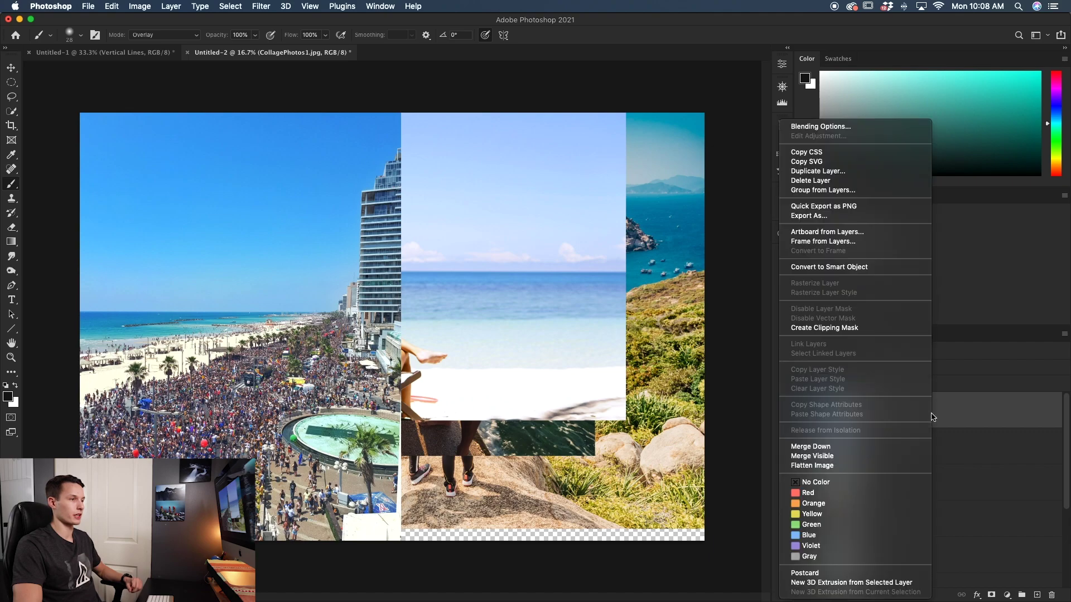
left_click(863, 267)
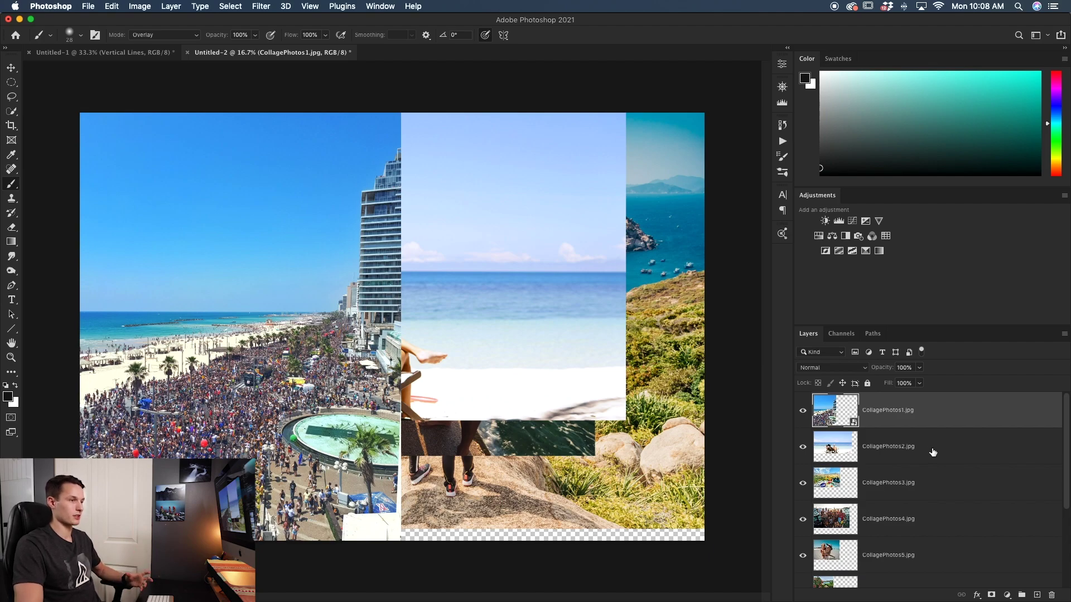
right_click(933, 452)
left_click(870, 268)
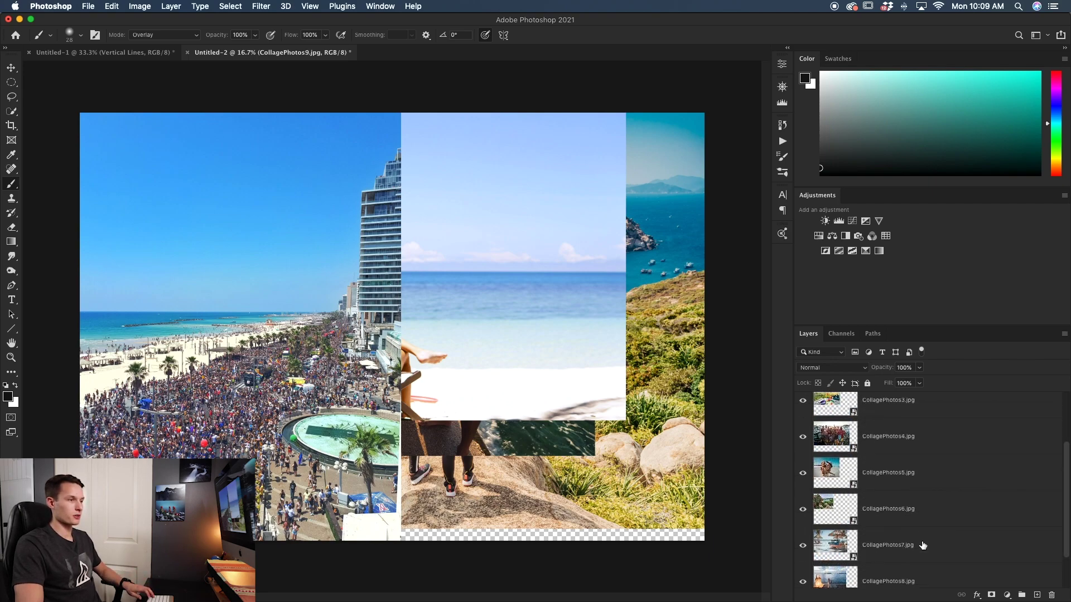
Group all nine photo layers and name the group images
scroll(922, 544, "up", 2)
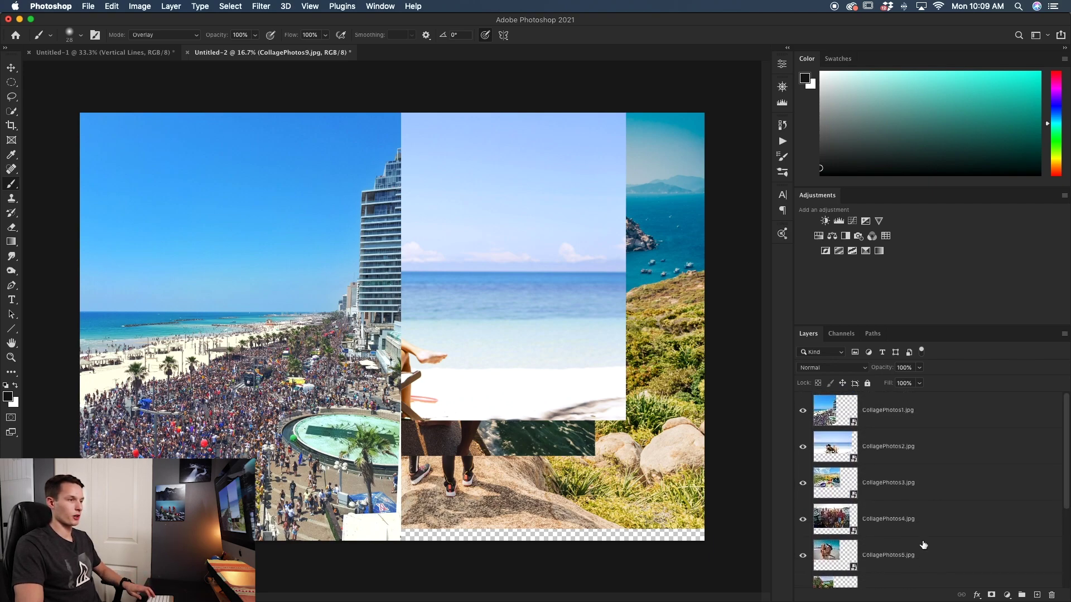
left_click(925, 425, "shift")
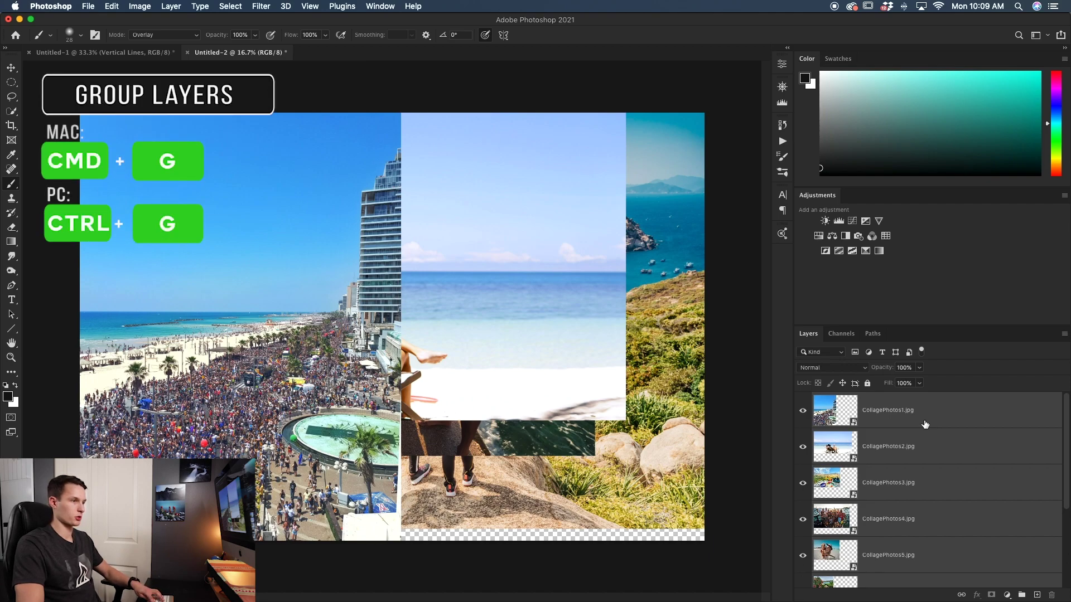
key("super+g")
double_click(843, 399)
key("BackSpace")
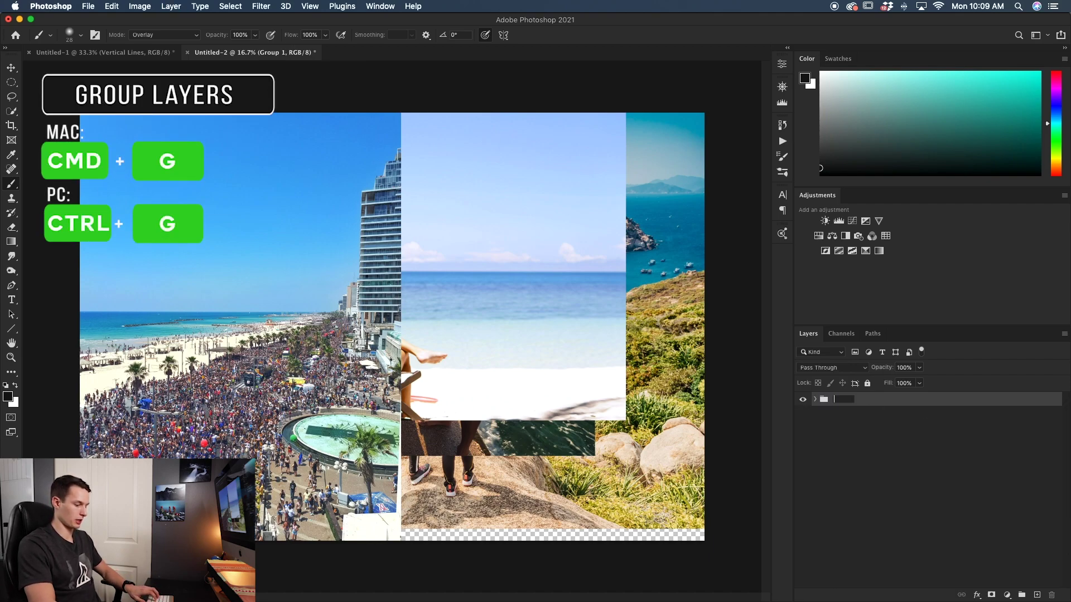
type("images")
key("Return")
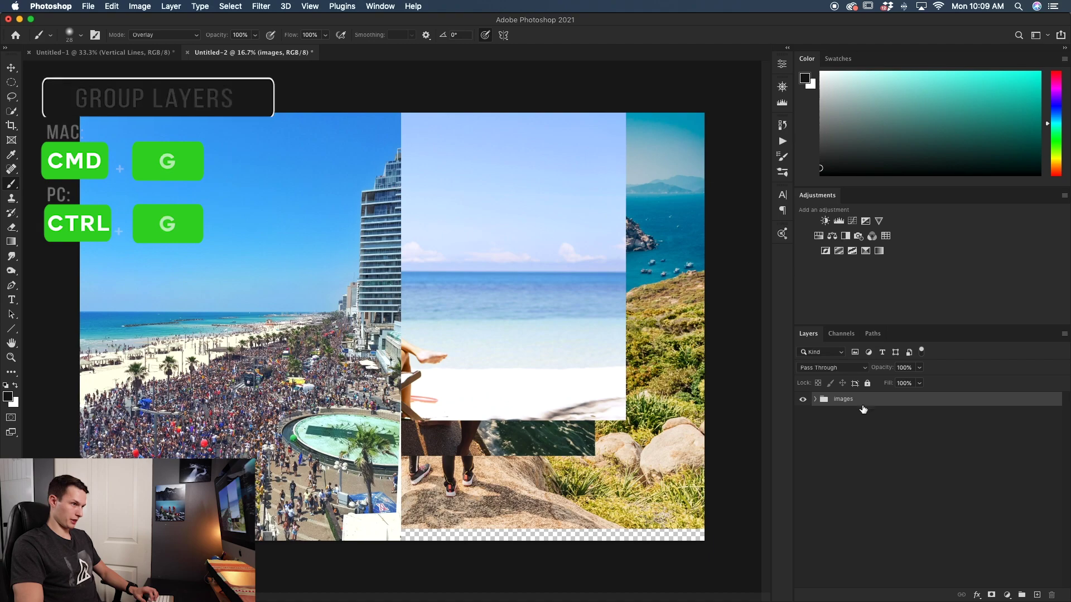
Copy the images group into the Untitled-1 document with the Move tool, and expand the group there
key("v")
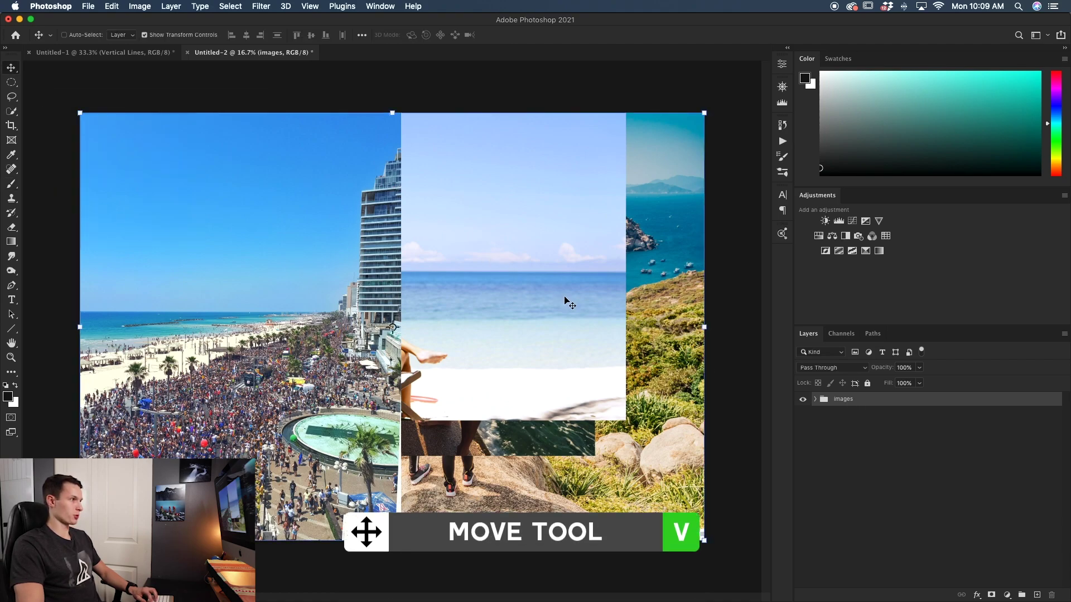
left_click_drag(545, 301, 132, 54)
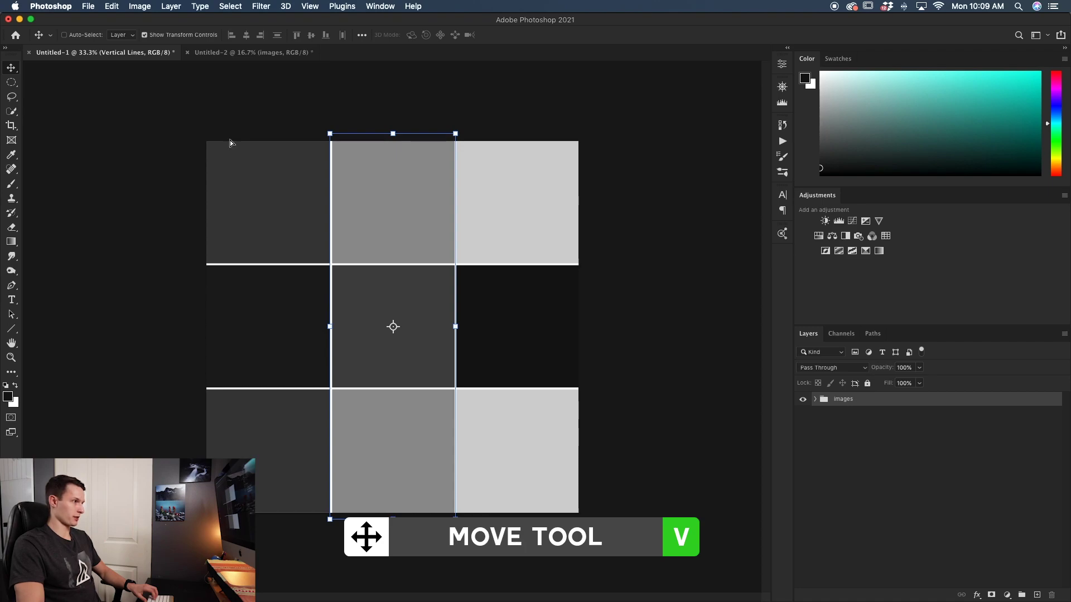
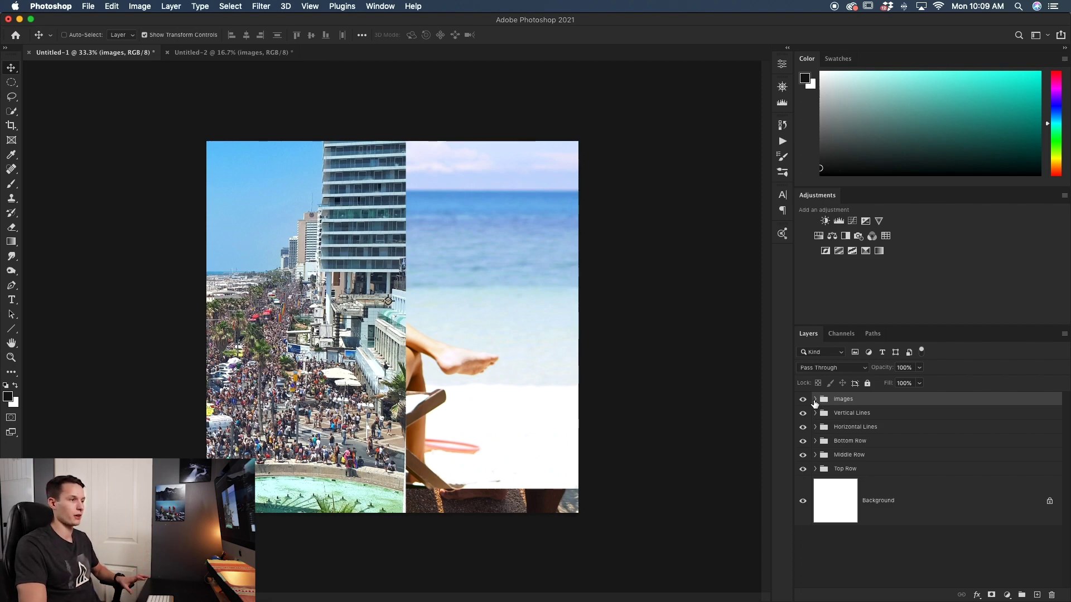
left_click(814, 399)
scroll(836, 435, "down", 8)
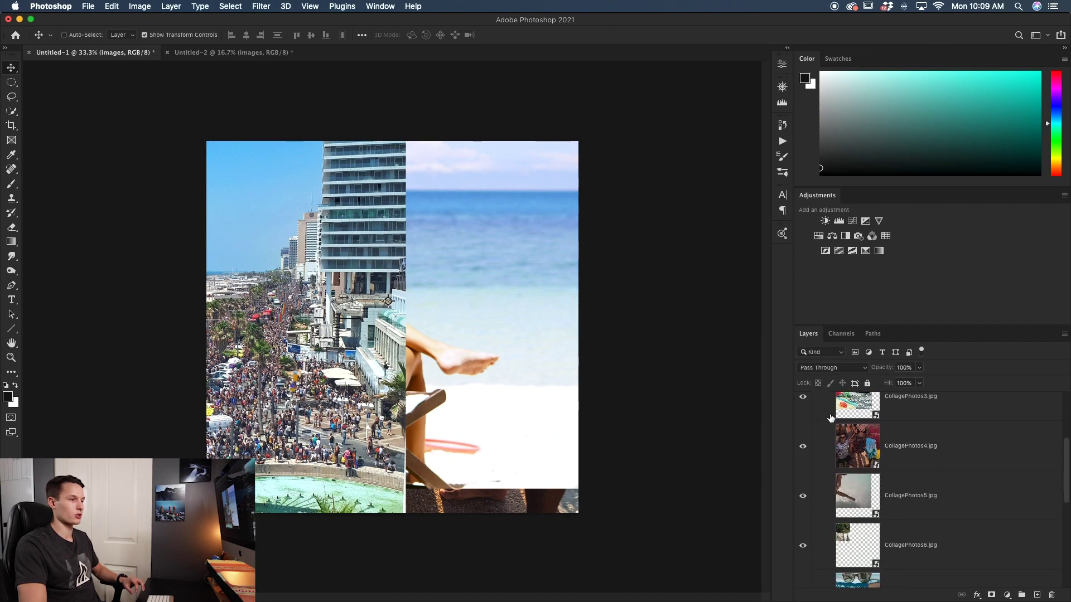
scroll(850, 460, "down", 3)
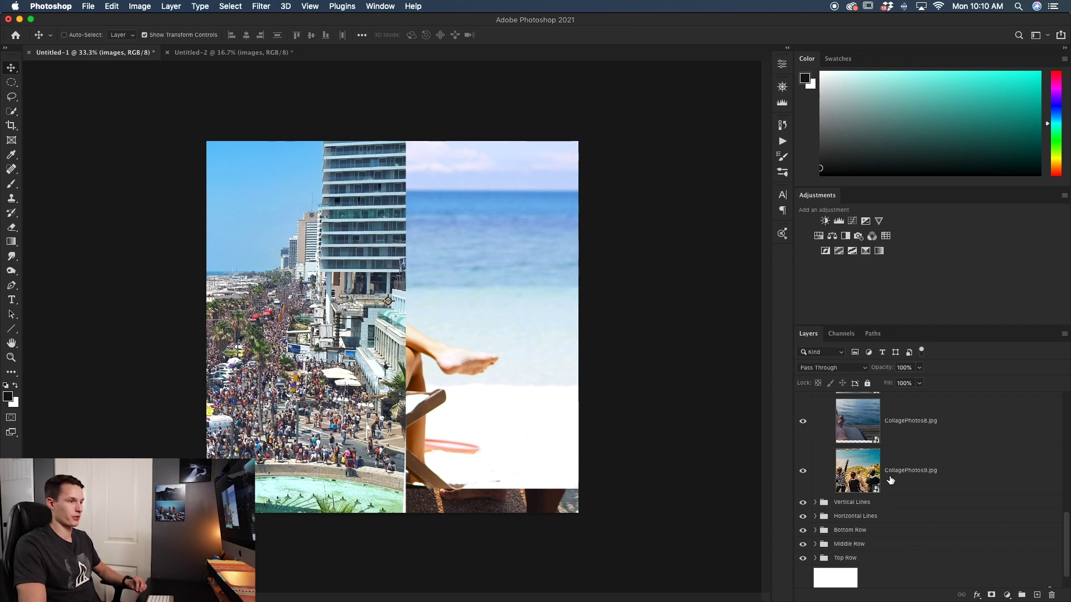
Expand the Top Row group and move the CollagePhotos7.jpg, CollagePhotos8.jpg and CollagePhotos9.jpg layers into it above Shape 3
scroll(881, 485, "down", 2)
left_click(816, 531)
scroll(909, 483, "up", 2)
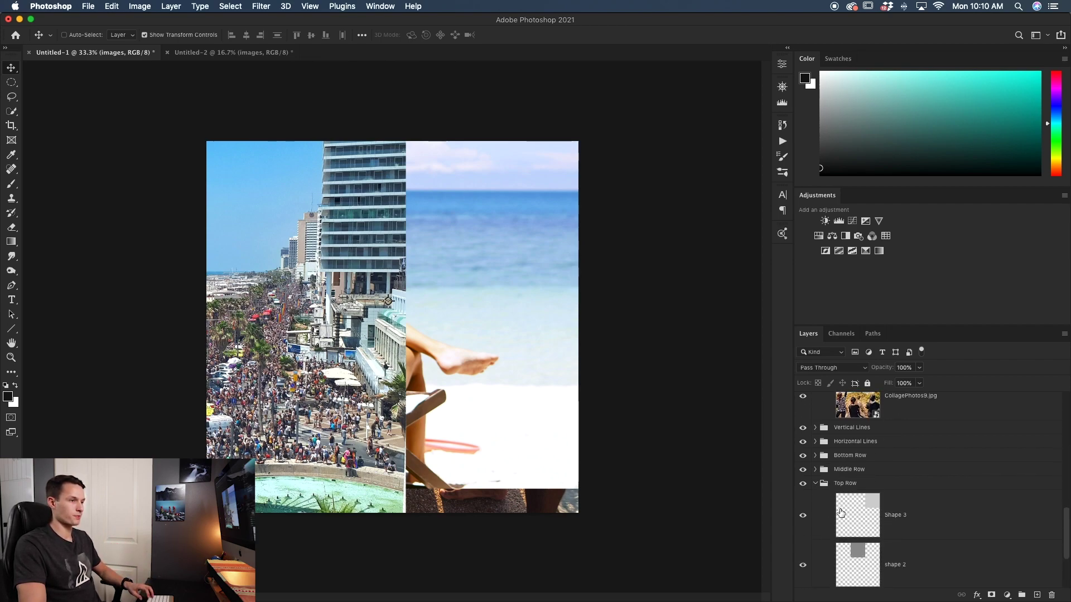
scroll(909, 483, "down", 2)
left_click_drag(908, 472, 898, 502)
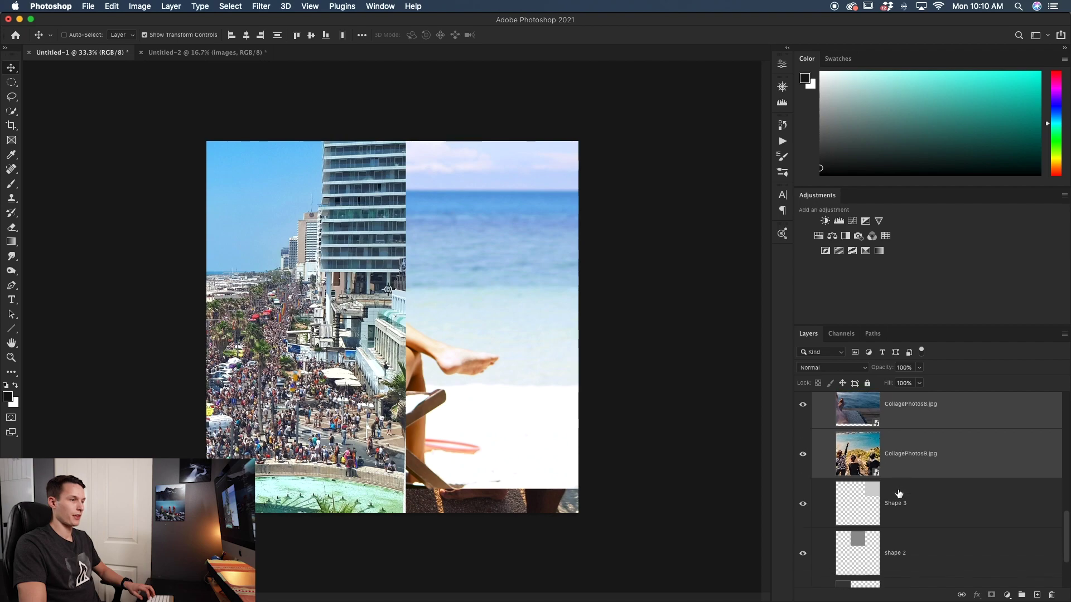
Within Top Row, reorder CollagePhotos9.jpg to directly above Shape 1 and CollagePhotos8.jpg to directly above shape 2
left_click(939, 451)
left_click_drag(939, 451, 927, 543)
scroll(930, 464, "up", 3)
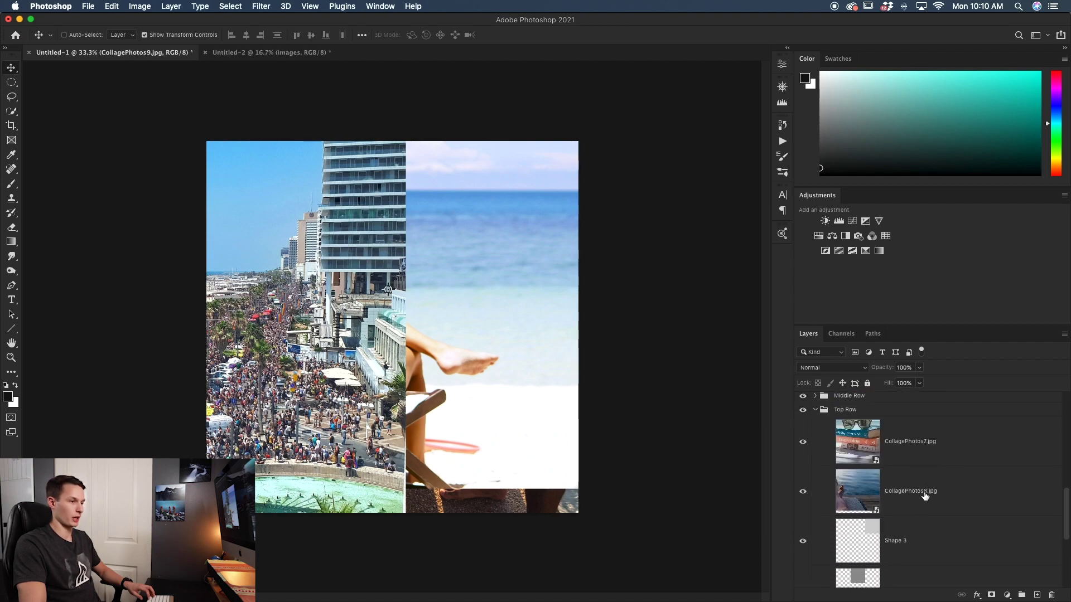
left_click(921, 492)
scroll(915, 485, "down", 3)
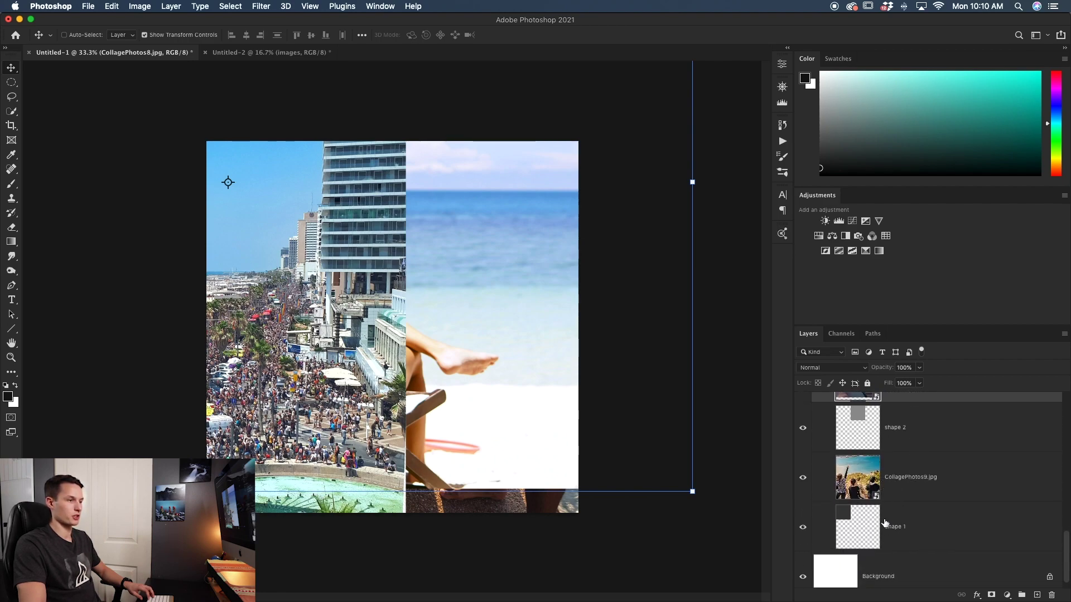
Clip the CollagePhotos9.jpg layer to Shape 1 with a clipping mask
left_click(962, 480)
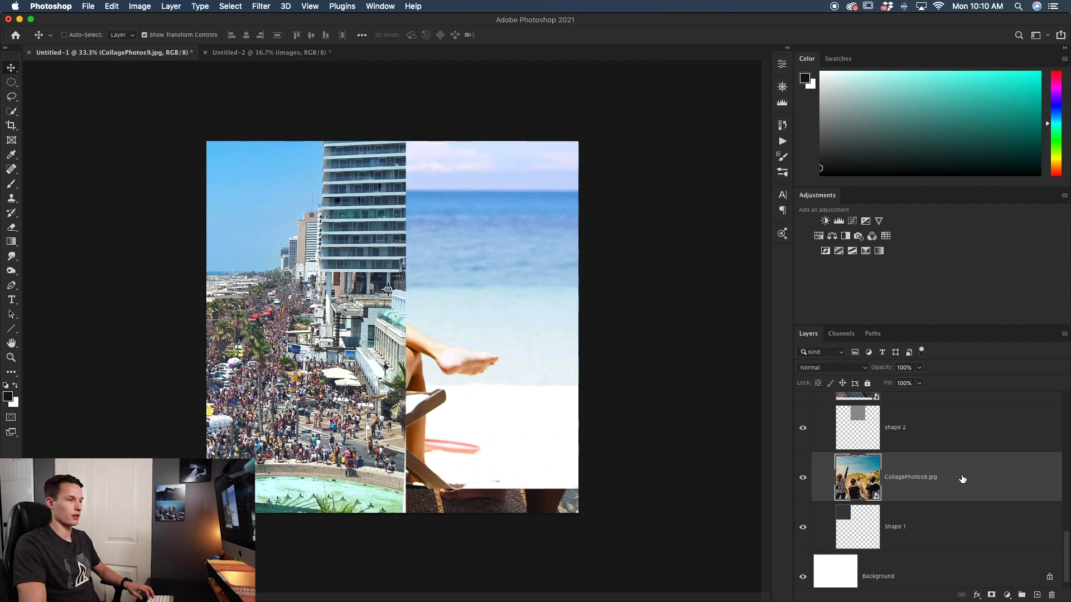
right_click(963, 478)
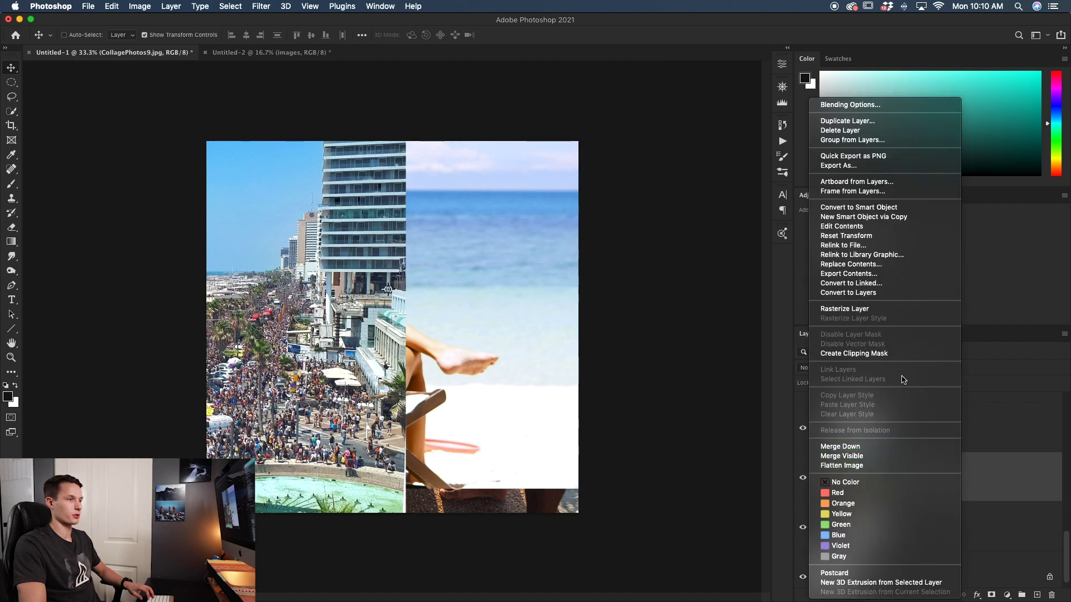
left_click(895, 354)
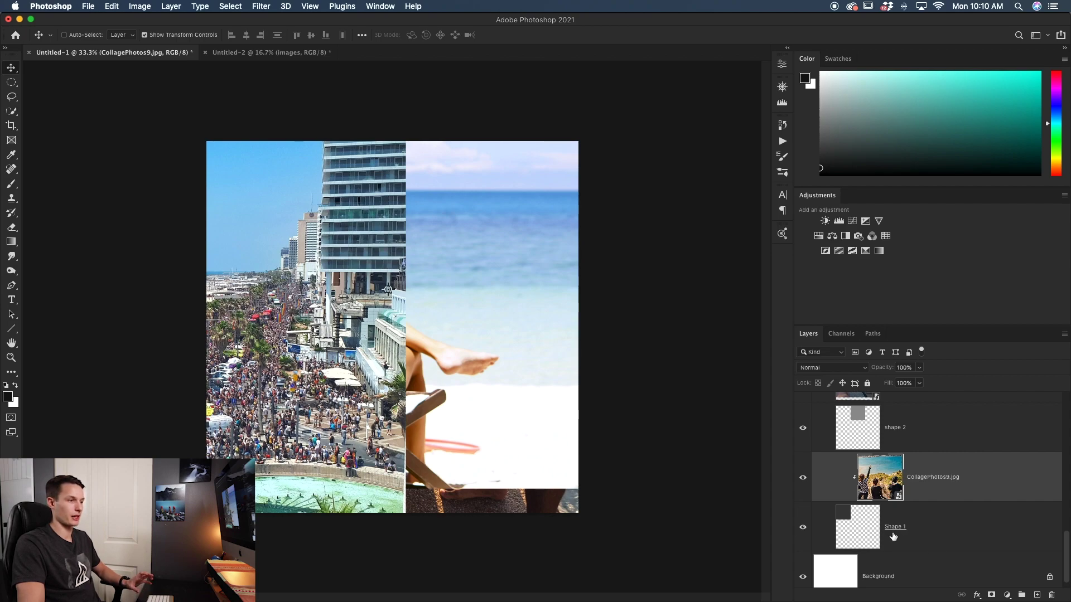
Hide the images group and the unclipped CollagePhotos7.jpg and CollagePhotos8.jpg layers
scroll(928, 499, "up", 5)
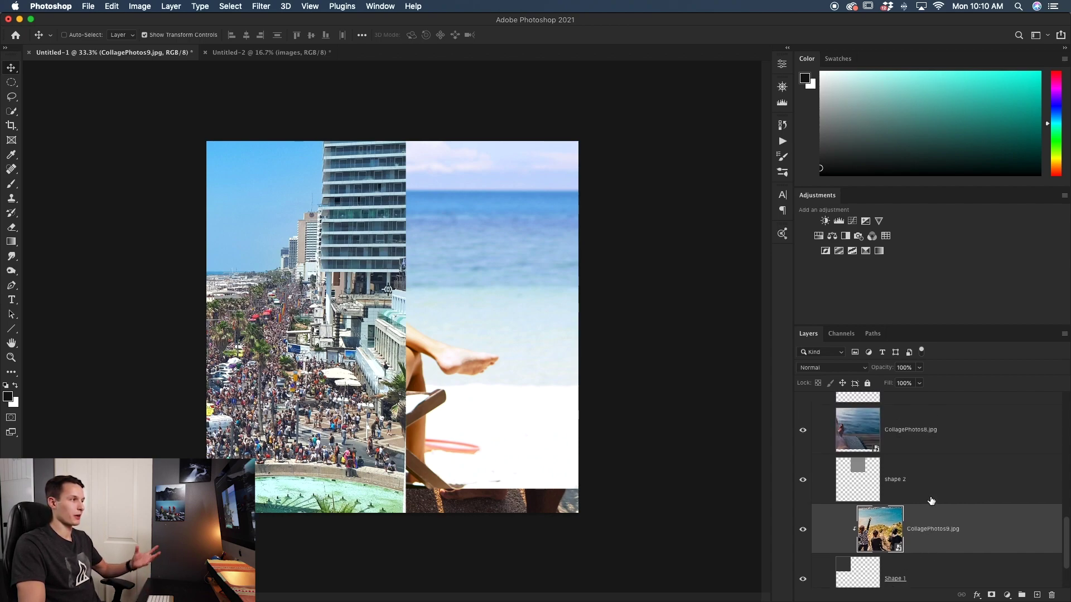
scroll(923, 495, "up", 8)
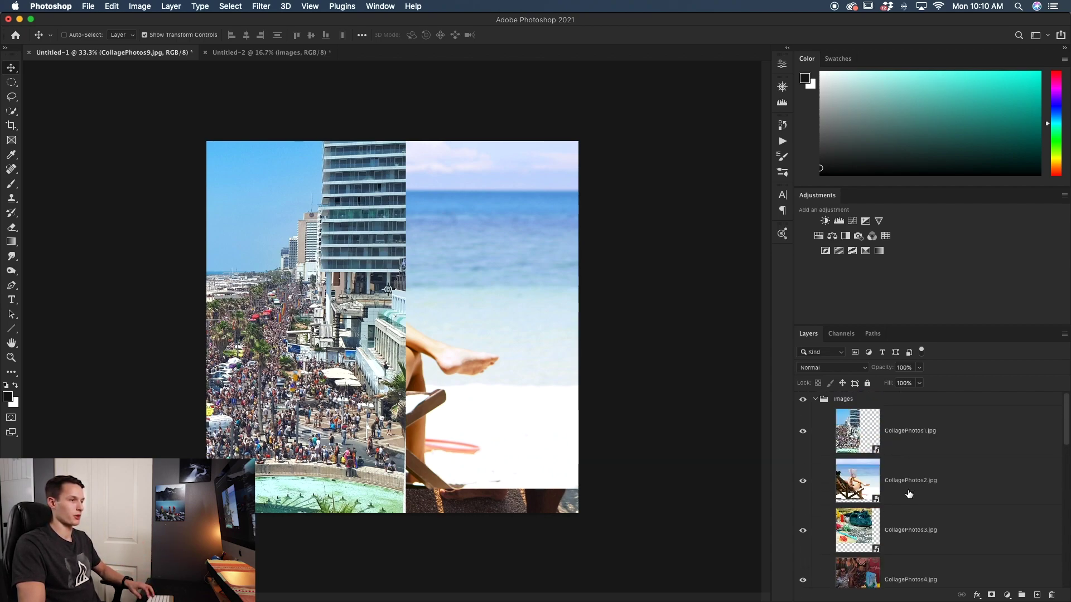
left_click(815, 401)
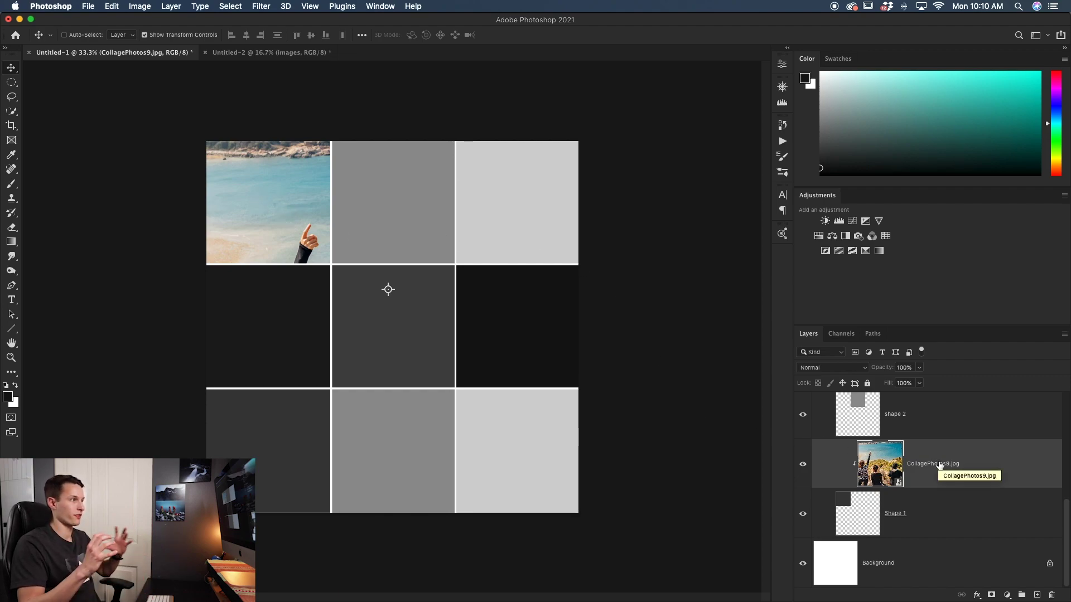
Scale the CollagePhotos9.jpg layer to 2.00% and position it over the top-left square, centred at about X 335 px, Y 272 px
key("super+t")
key("super+0")
left_click_drag(700, 104, 410, 252)
left_click_drag(423, 213, 385, 241)
left_click_drag(359, 282, 361, 266)
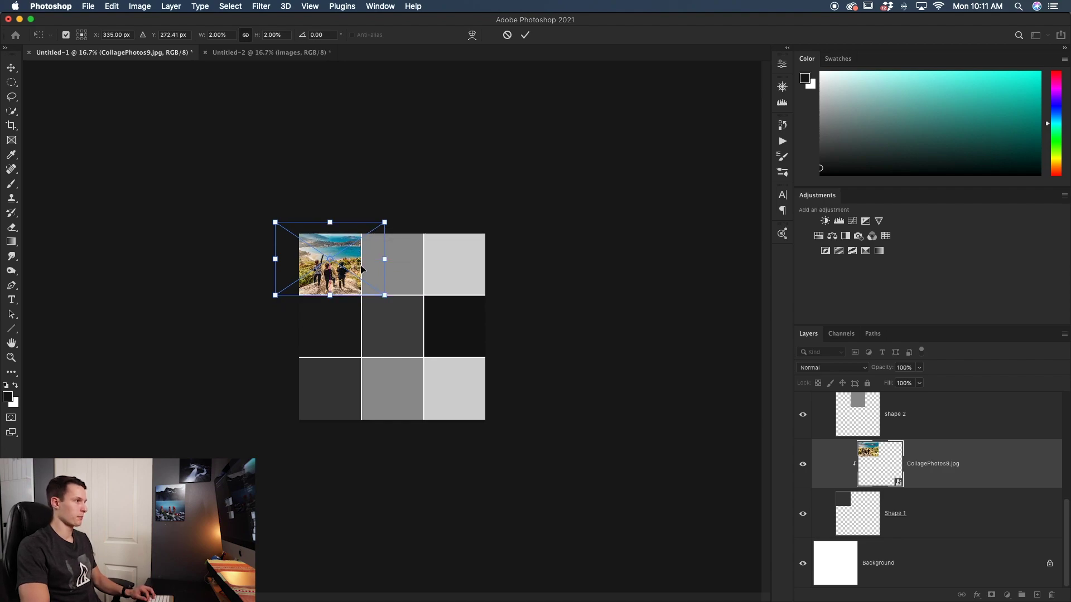
key("super+equal")
key("super+equal")
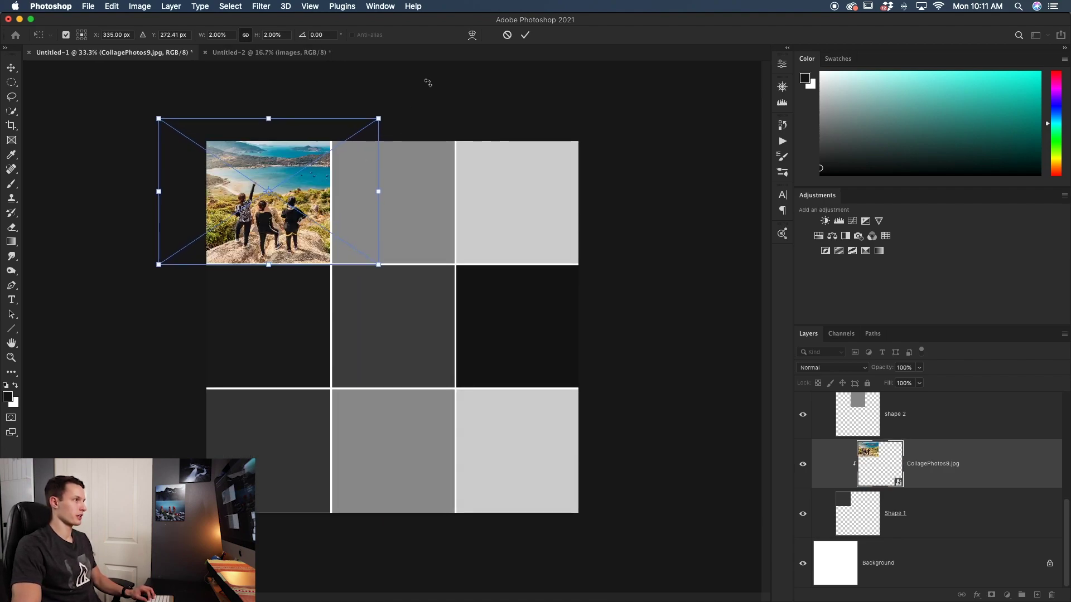
left_click(524, 35)
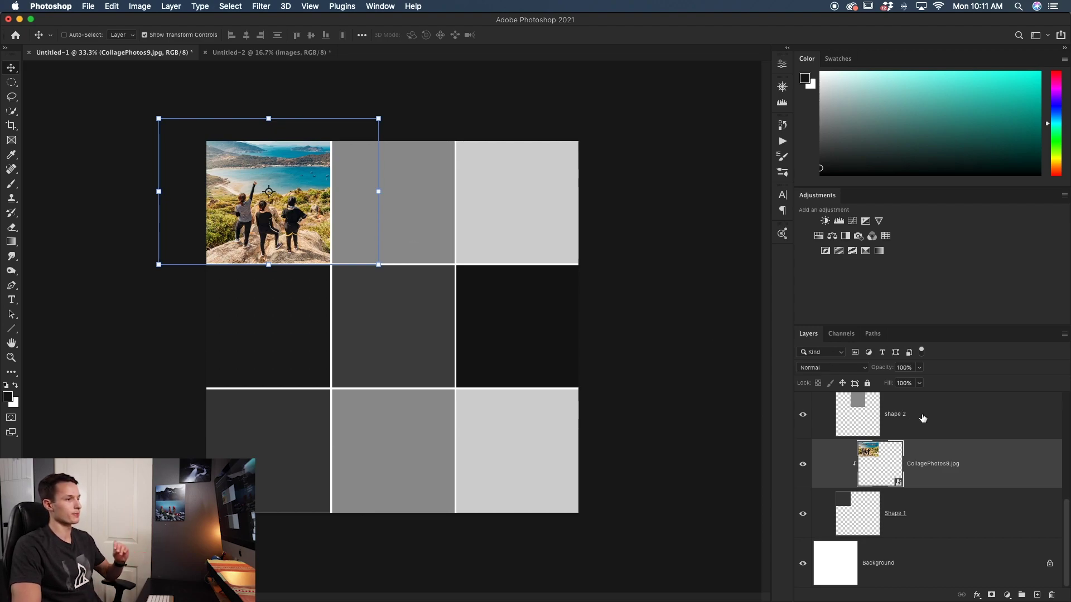
Show the CollagePhotos8.jpg layer and clip it to shape 2 with a clipping mask
scroll(926, 424, "up", 2)
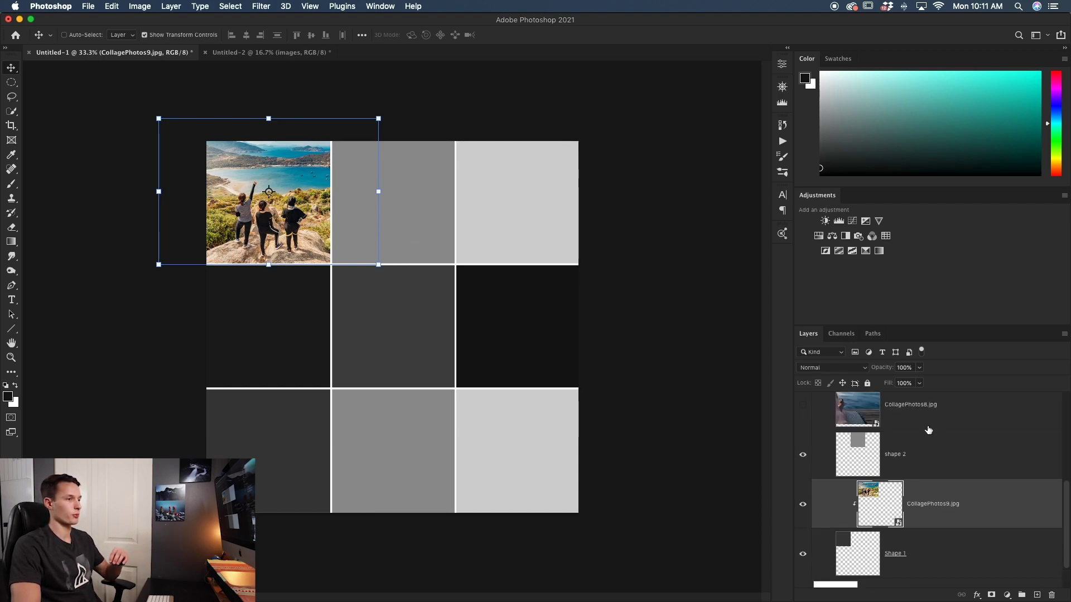
left_click(803, 405)
scroll(951, 437, "up", 2)
left_click(954, 445)
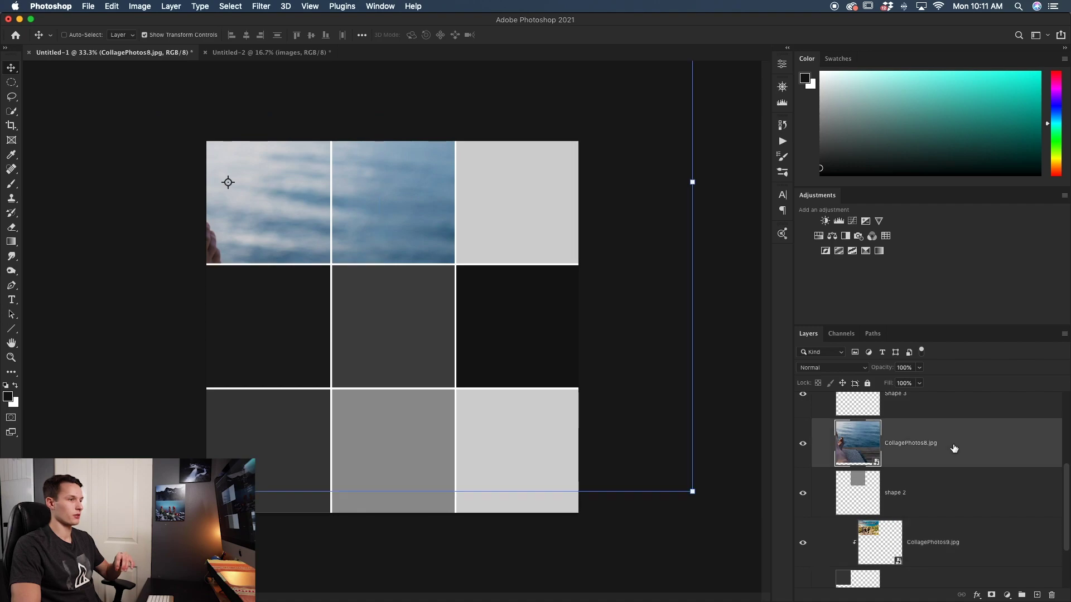
right_click(955, 447)
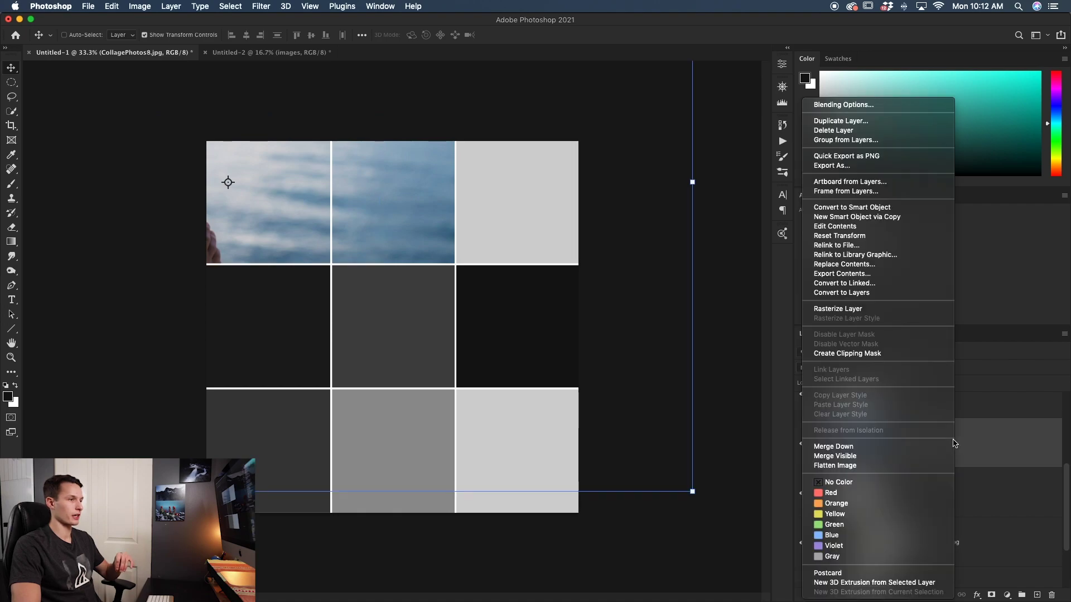
left_click(874, 355)
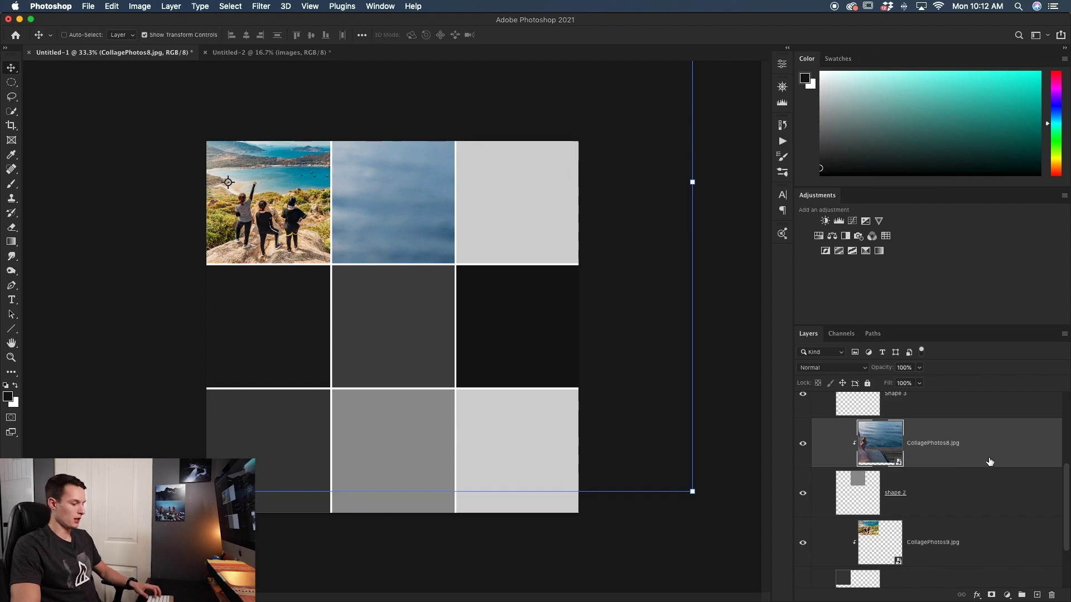
Scale CollagePhotos8.jpg to about 2.46% and position it over the top-middle square, centred at about X 1001 px, Y 273 px
key("super+0")
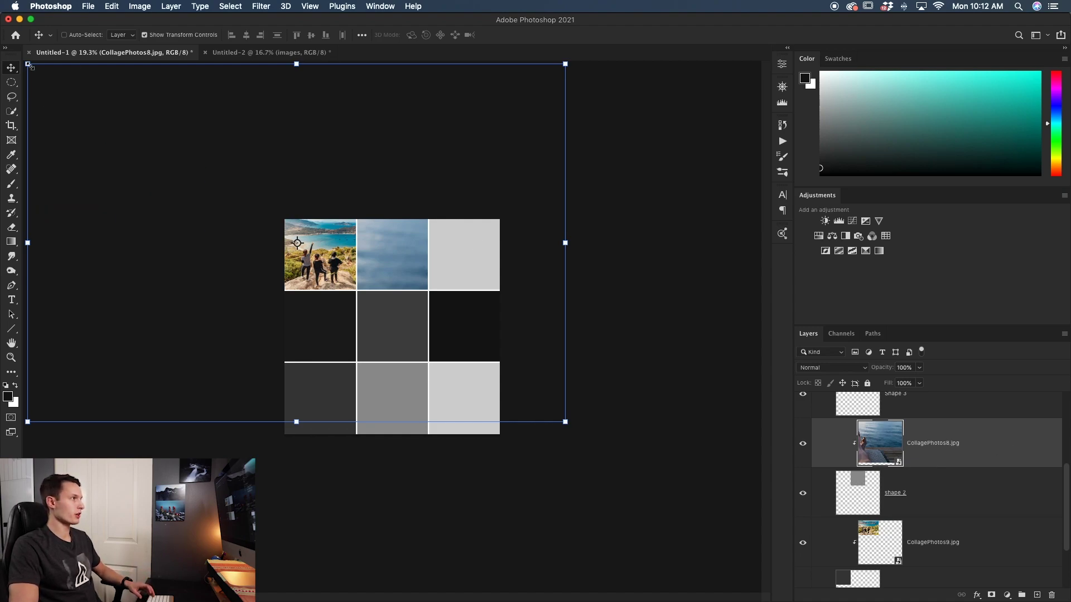
left_click_drag(40, 72, 447, 346)
left_click_drag(502, 393, 384, 253)
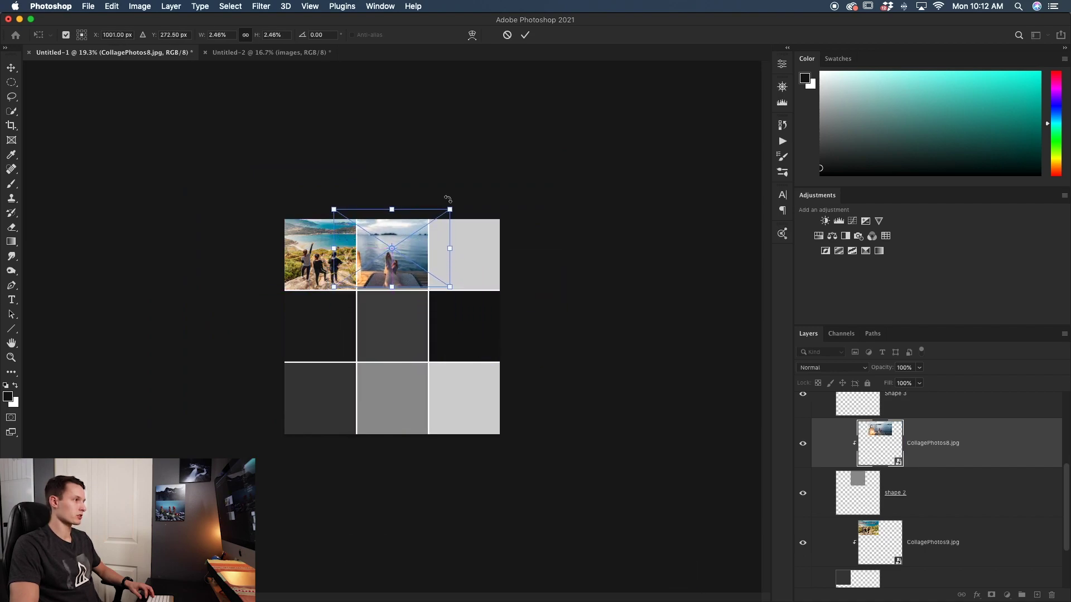
key("Return")
Clip the CollagePhotos7.jpg layer to Shape 3 with a clipping mask and make the layer visible
key("super+0")
right_click(973, 428)
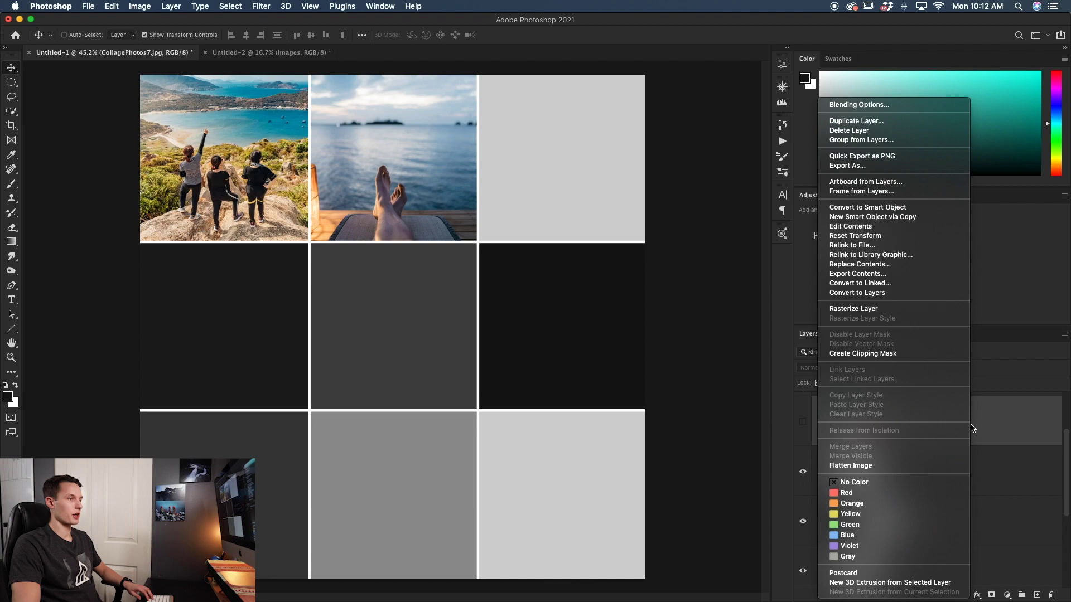
left_click(911, 356)
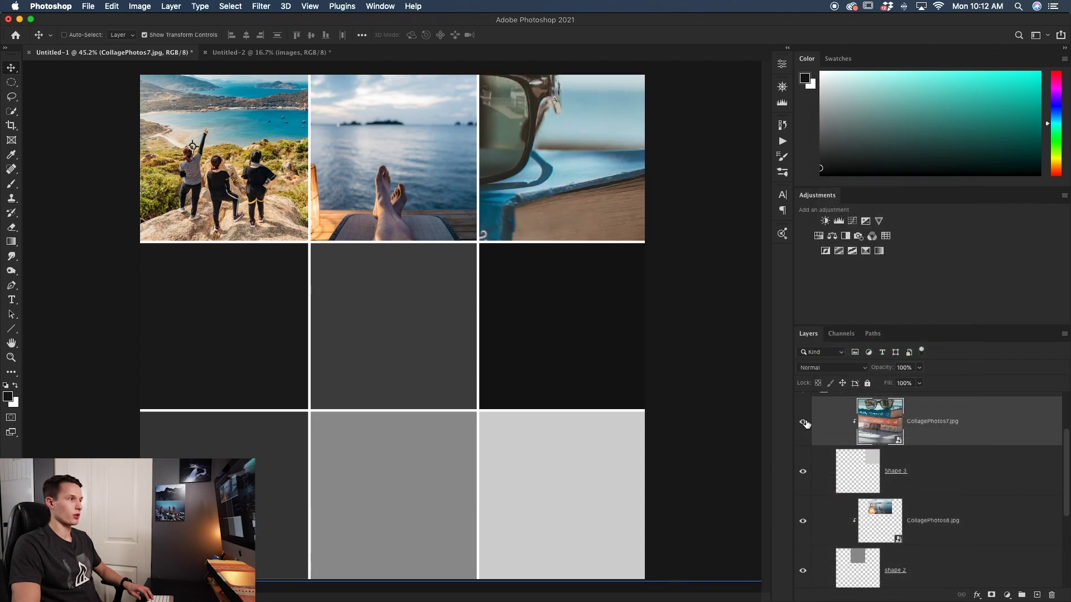
Scale CollagePhotos7.jpg to about 2.49% and position it over the top-right square, centred at about X 1496 px, Y 338 px
key("super+t")
key("super+0")
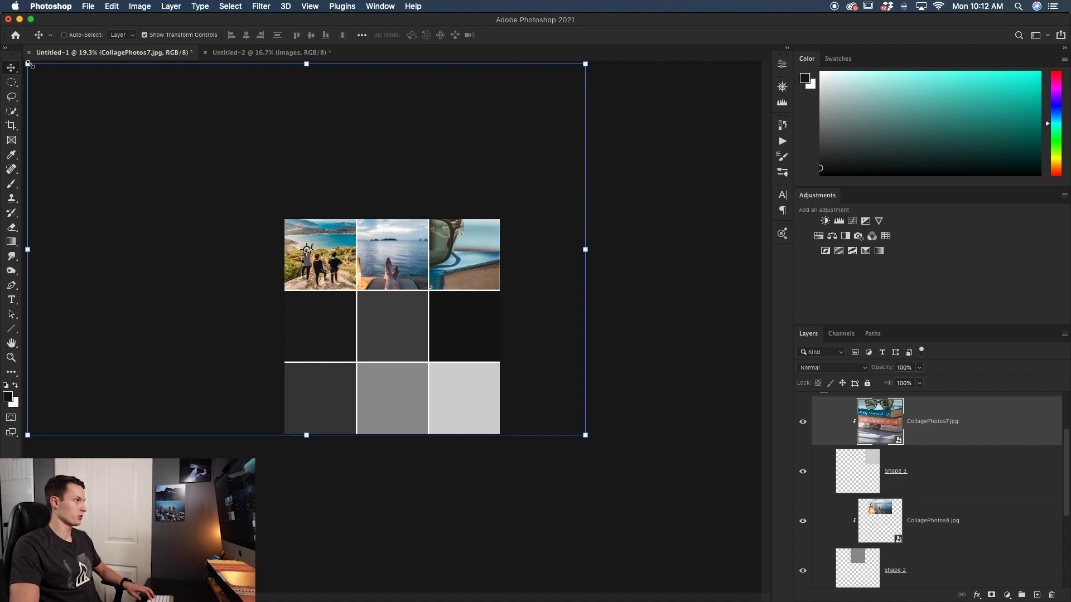
left_click_drag(307, 249, 449, 287)
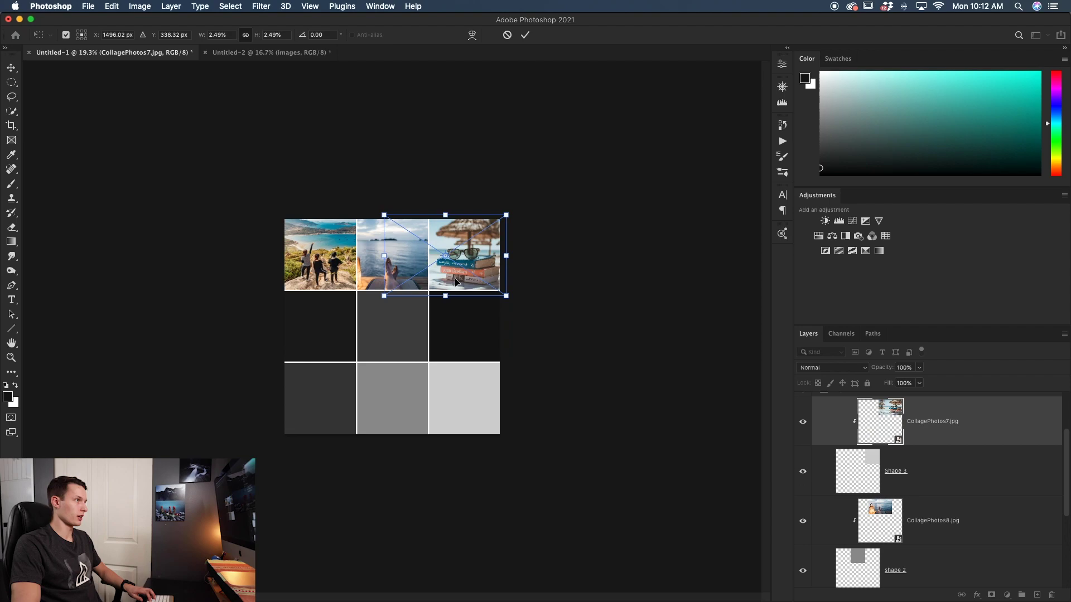
left_click(525, 34)
scroll(851, 459, "up", 2)
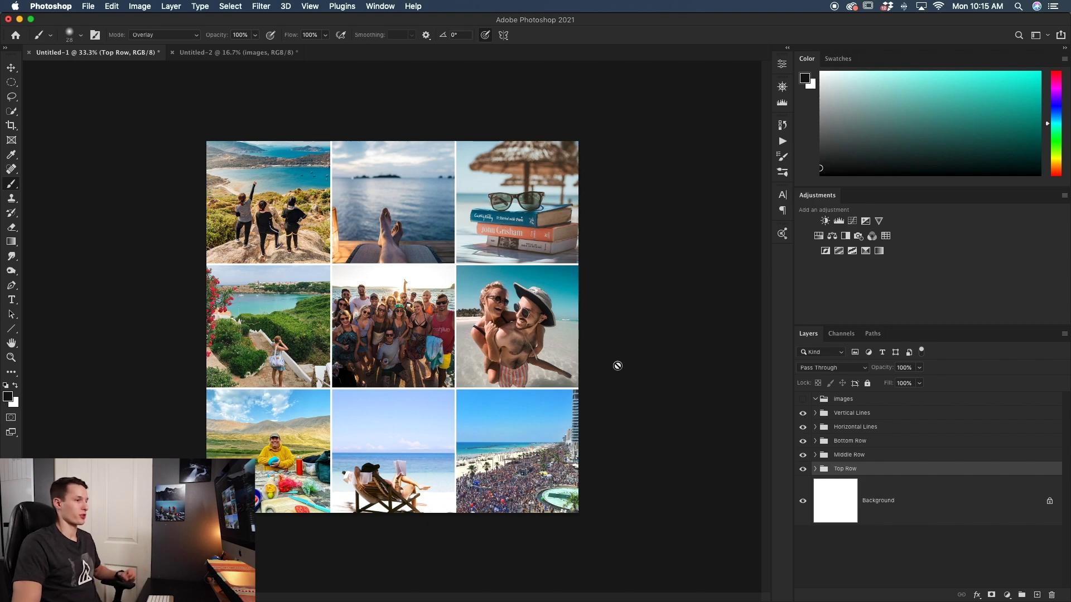
Examine the clipped photo and shape layers inside the Top Row, Middle Row and Bottom Row groups, collapsing the groups again
left_click(814, 469)
scroll(835, 467, "down", 5)
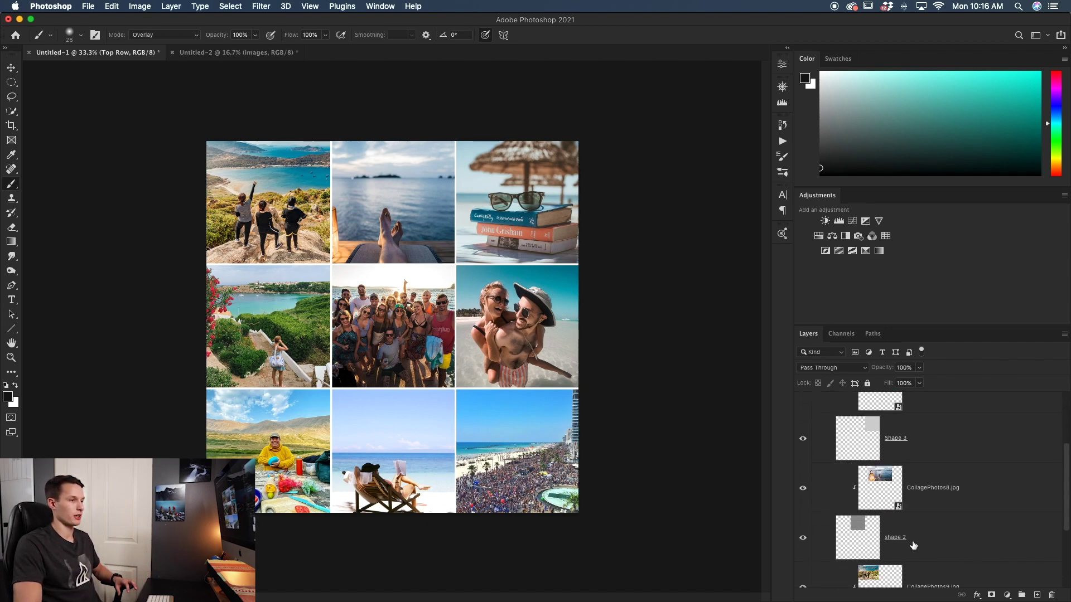
scroll(845, 474, "up", 3)
left_click(815, 424)
scroll(819, 427, "down", 1)
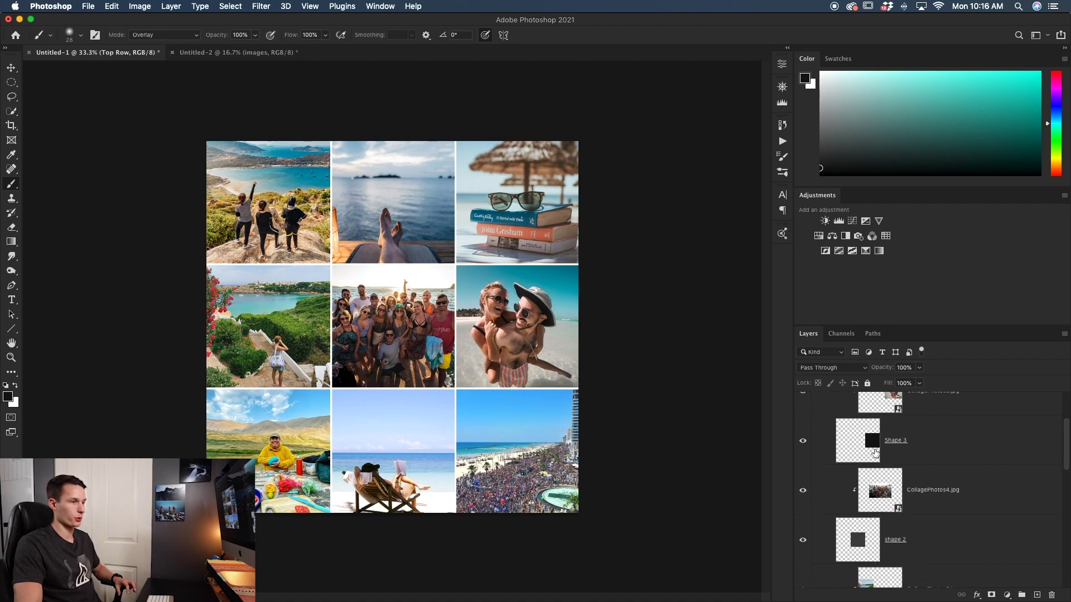
scroll(842, 437, "up", 2)
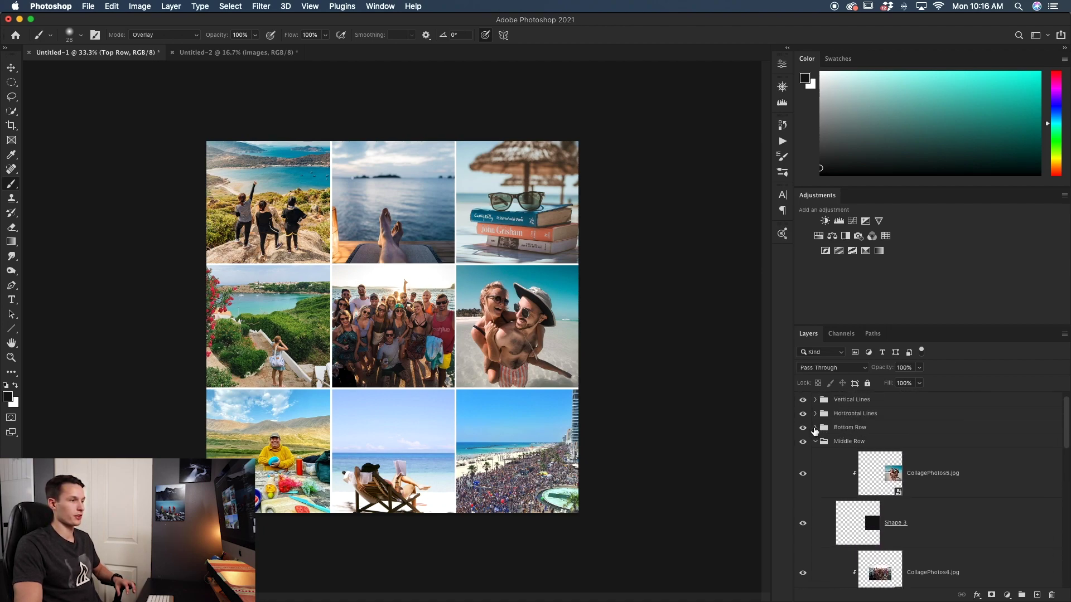
left_click(814, 428)
scroll(859, 468, "down", 2)
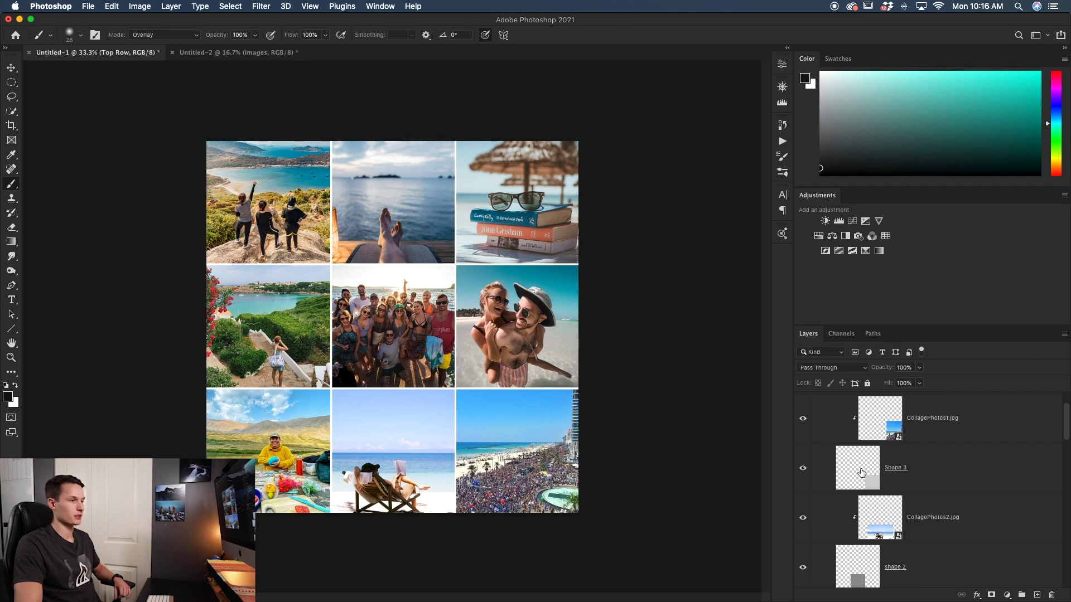
left_click_drag(866, 480, 614, 466)
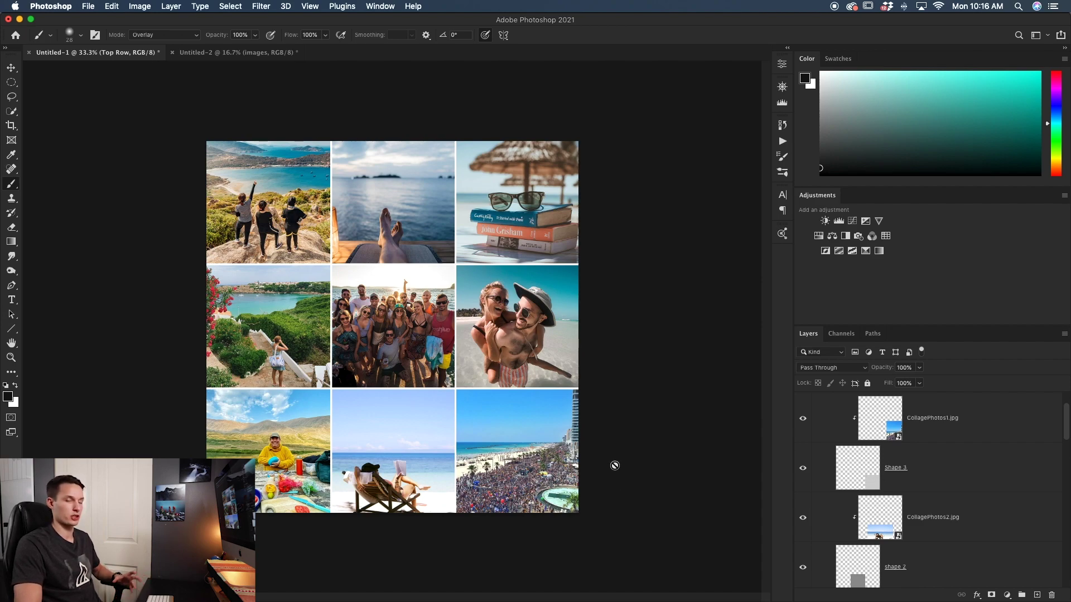
left_click(815, 432)
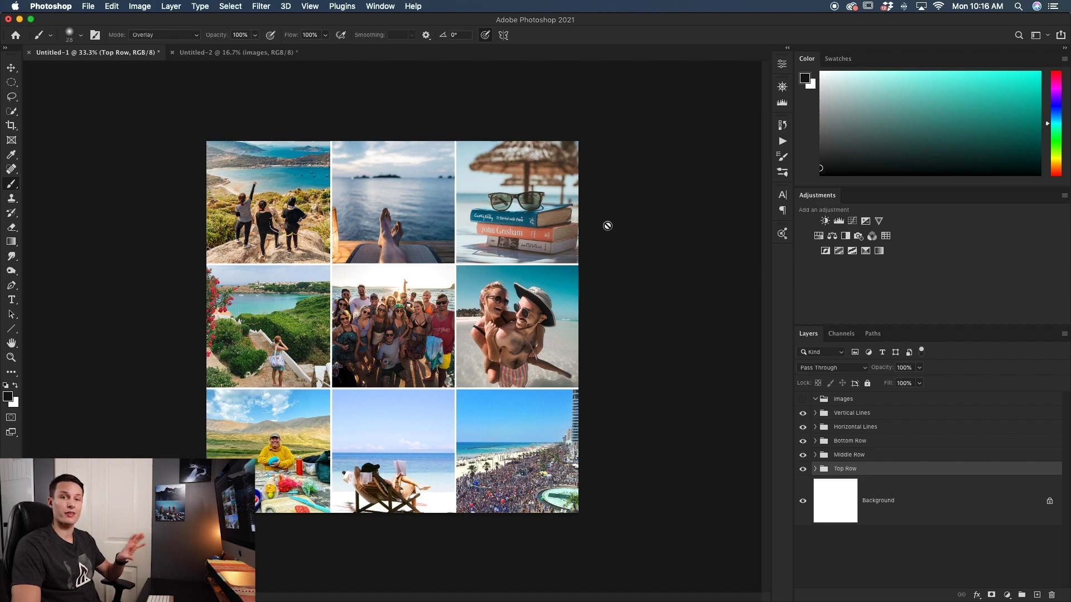
Add a new layer above the Vertical Lines group, filled with black and set to the Screen blend mode
left_click(900, 414)
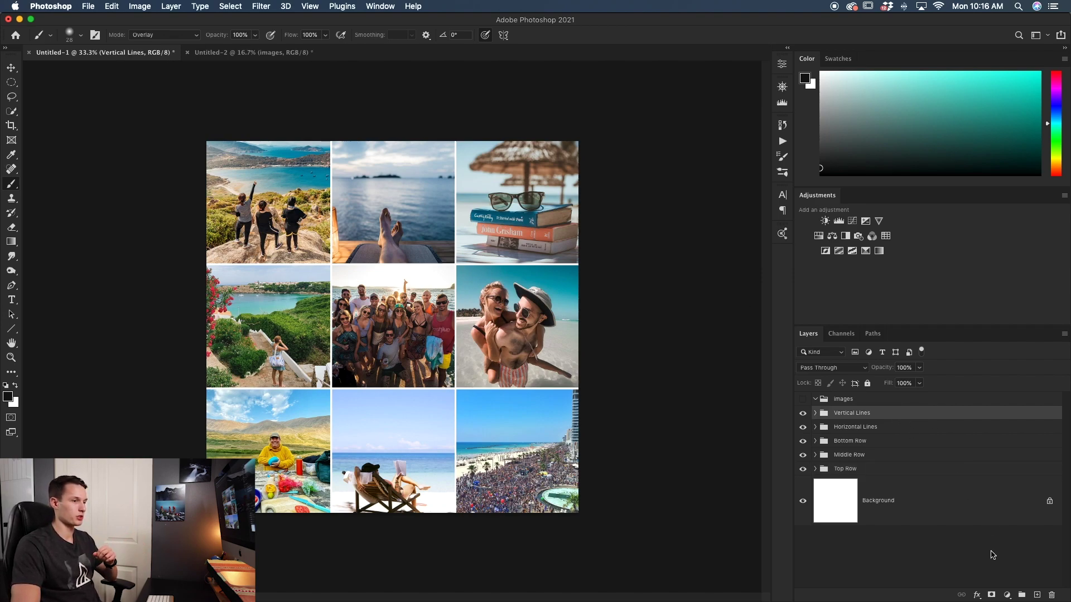
left_click(1037, 596)
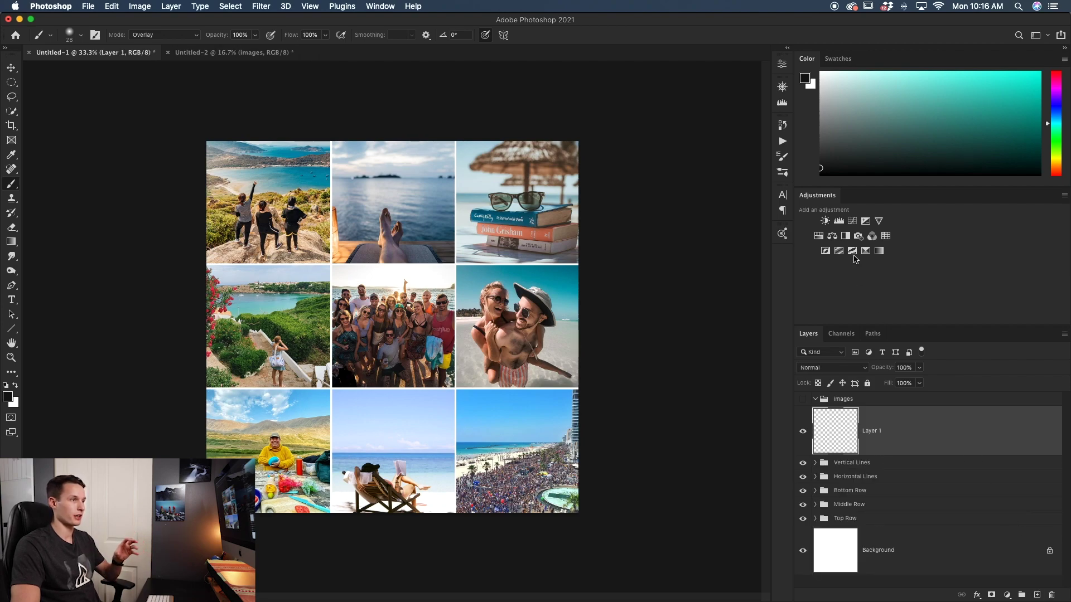
left_click(816, 177)
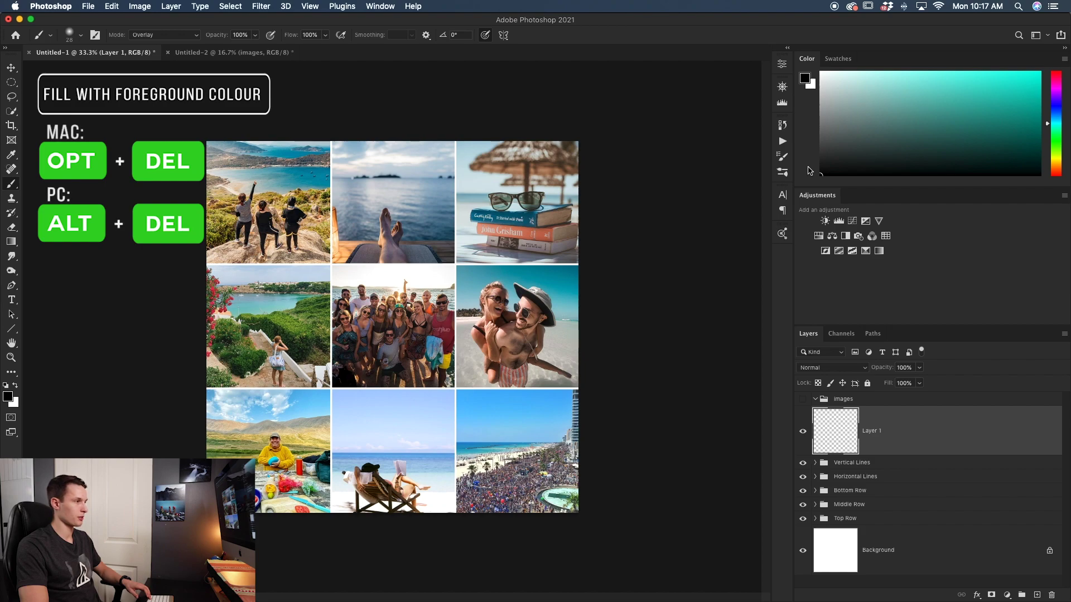
key("alt+BackSpace")
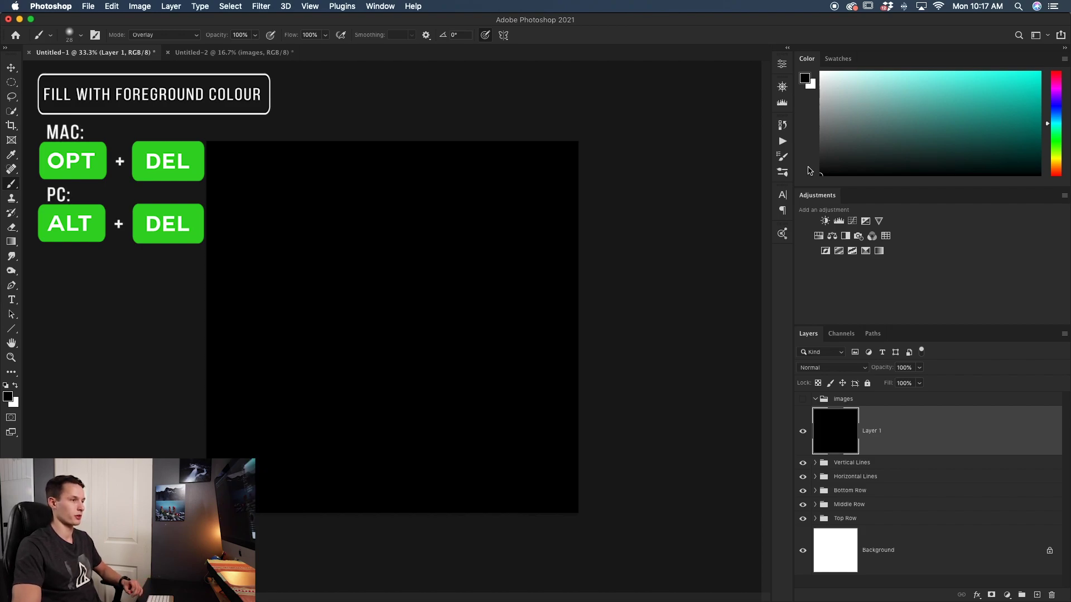
left_click(813, 372)
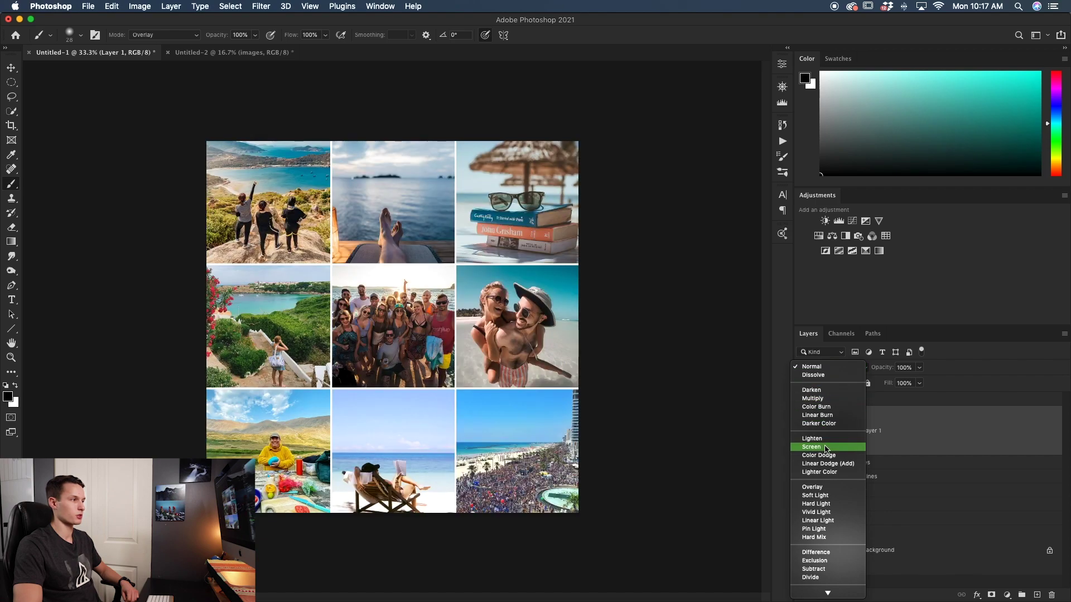
left_click(825, 448)
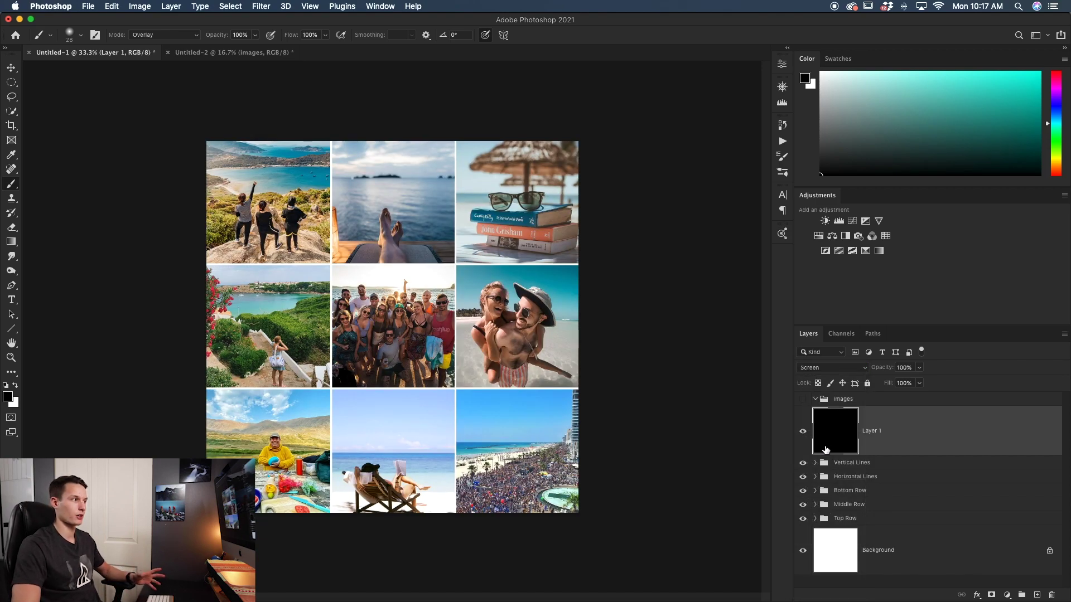
Add a Stroke layer style to Layer 1 with its position set to Inside
double_click(956, 442)
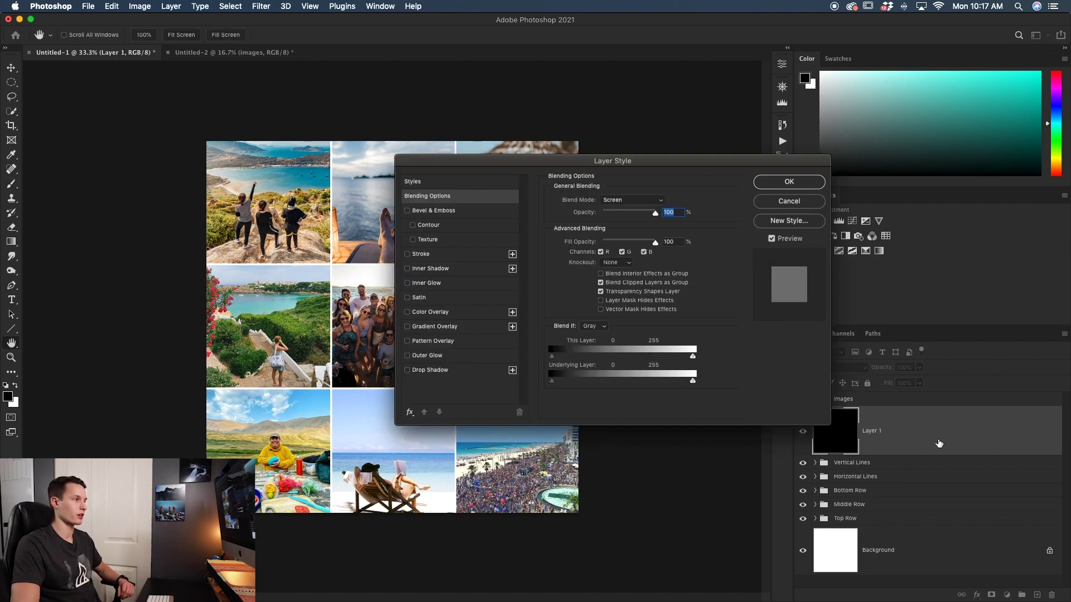
left_click(455, 254)
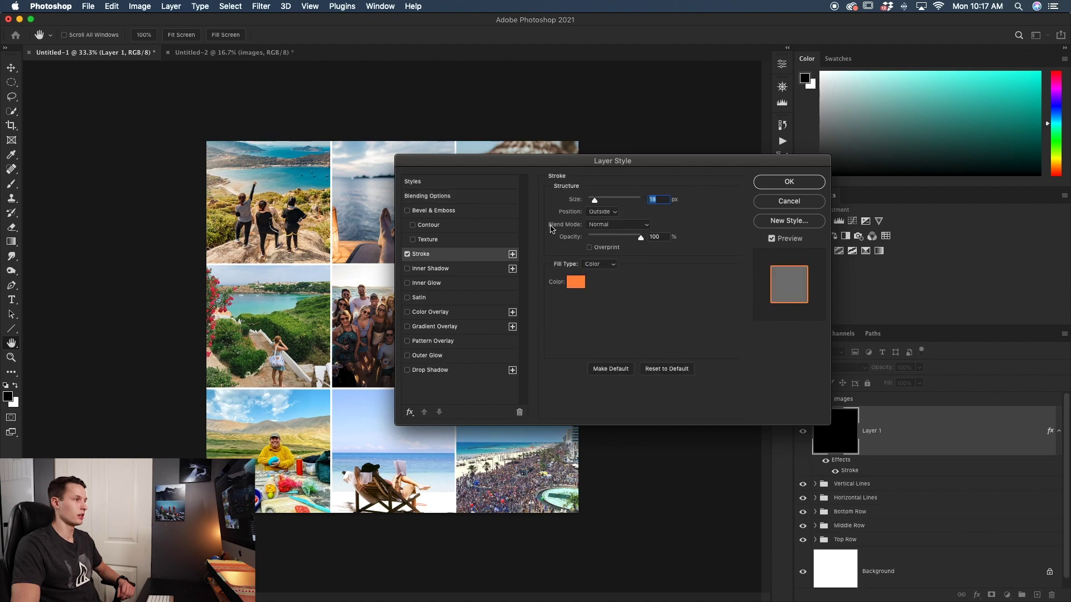
left_click(597, 215)
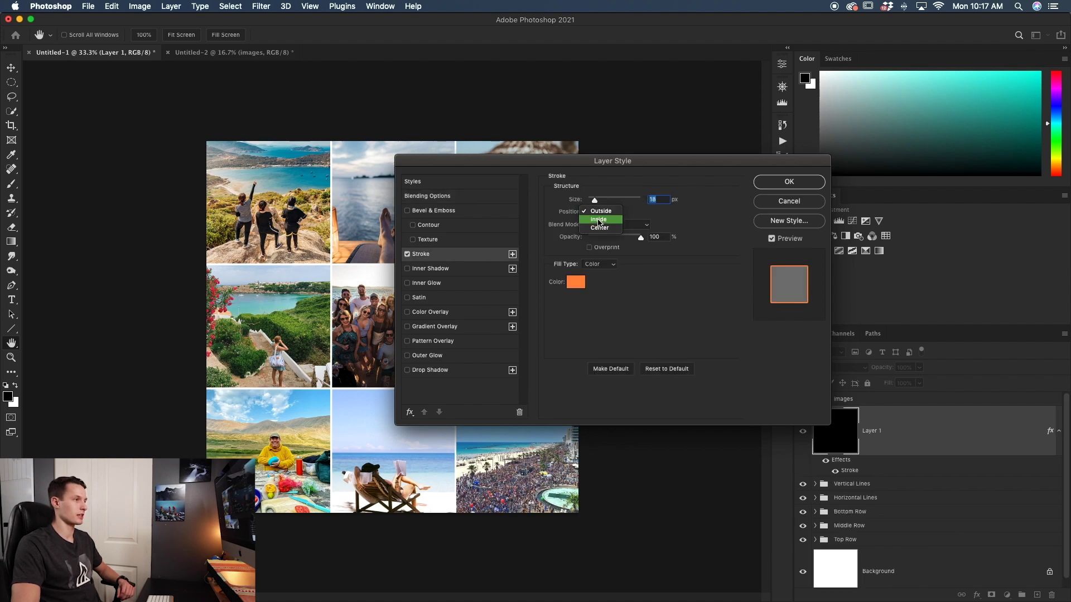
left_click(599, 220)
left_click_drag(597, 163, 757, 150)
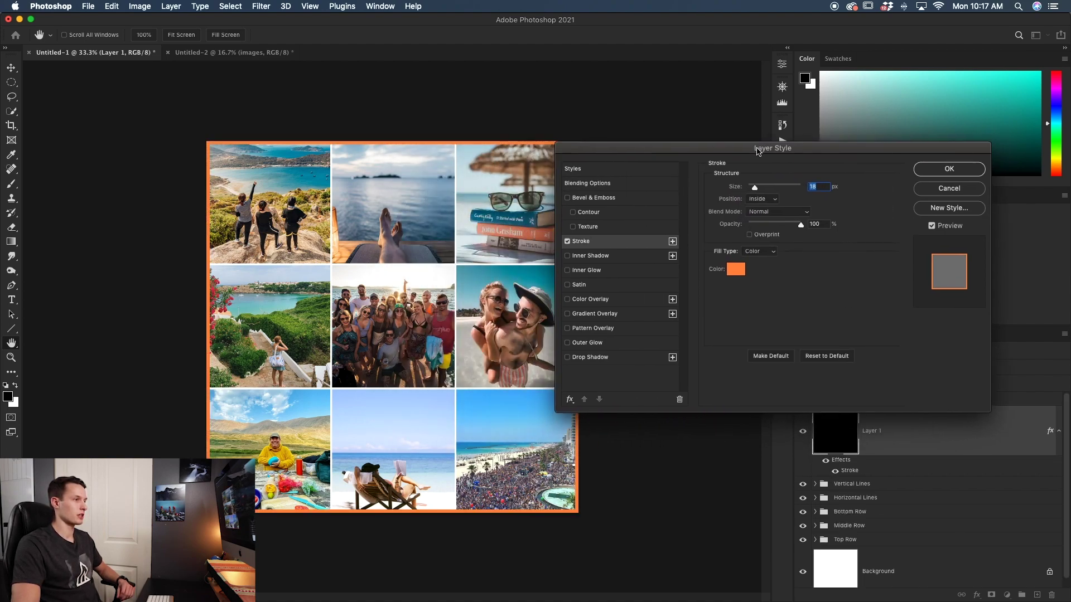
Set the stroke colour to white and its size to 29 px, and apply the layer style
left_click(735, 269)
mouse_move(185, 200)
left_mouse_down()
mouse_move(181, 212)
mouse_move(156, 101)
left_mouse_up()
left_click(394, 116)
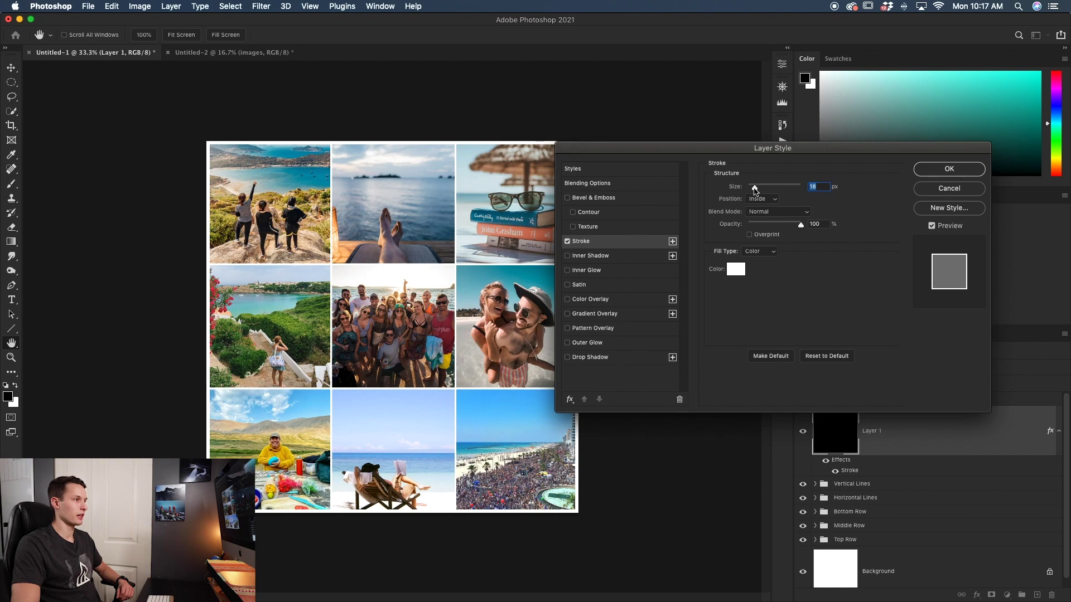
left_click_drag(758, 191, 758, 191)
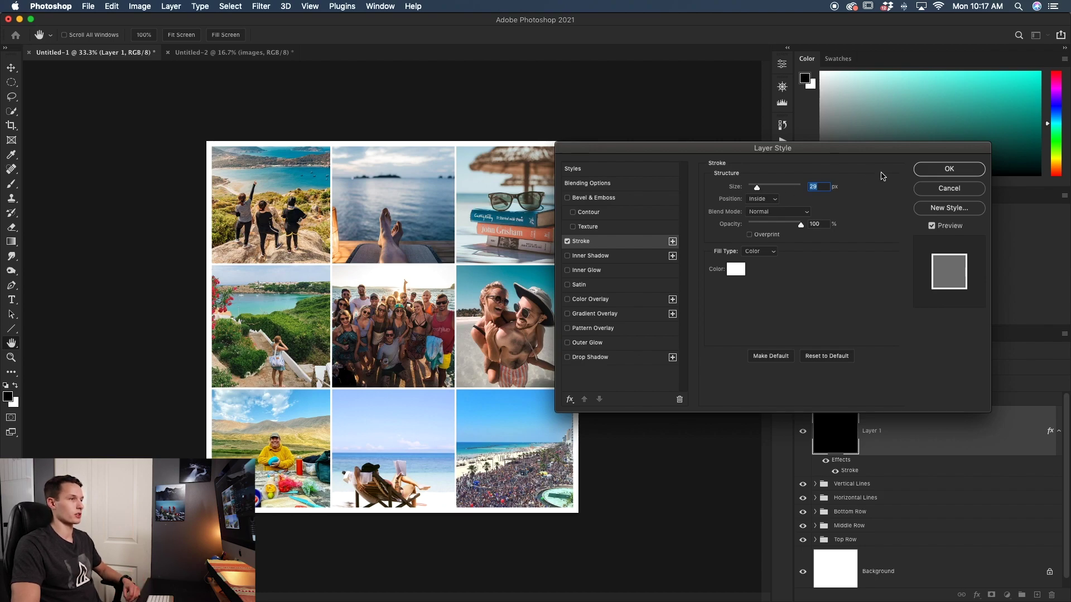
left_click(948, 169)
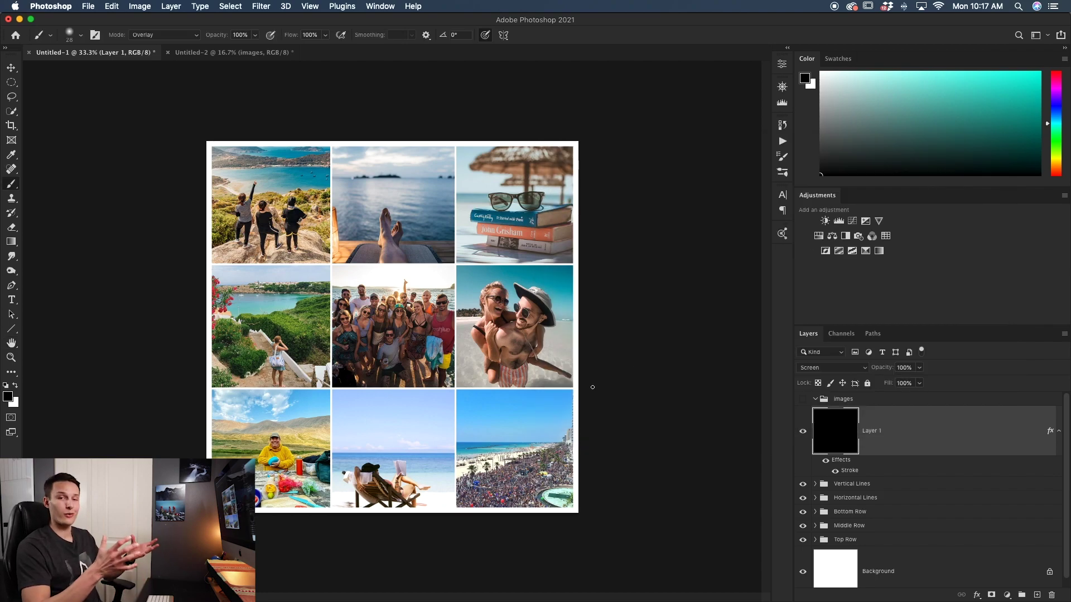